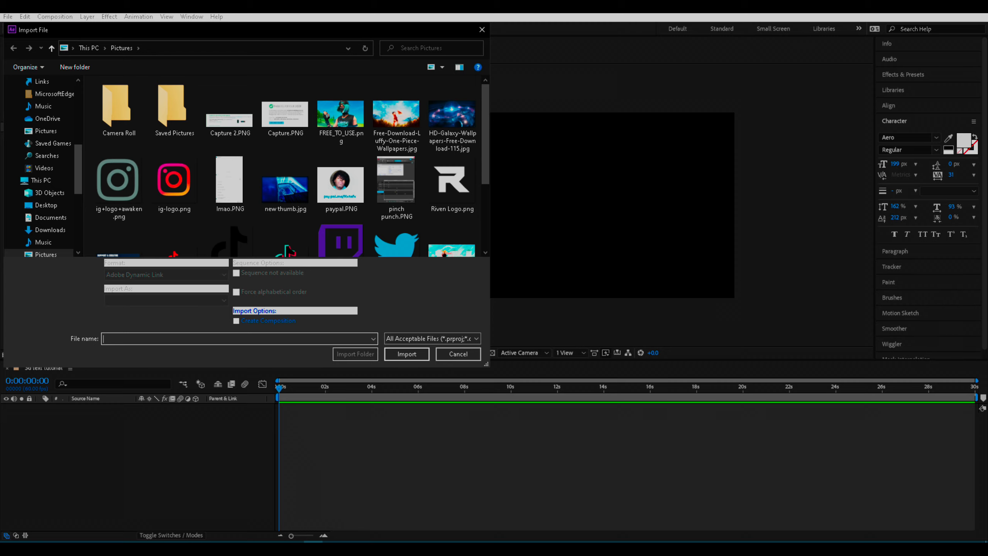
Step: Import Replay_2020.10.09-17.16_01.mp4 from the Desktop folder and add it as a layer to the 3d text tutorial composition
{"action": "left_click", "coordinate": [46, 204]}
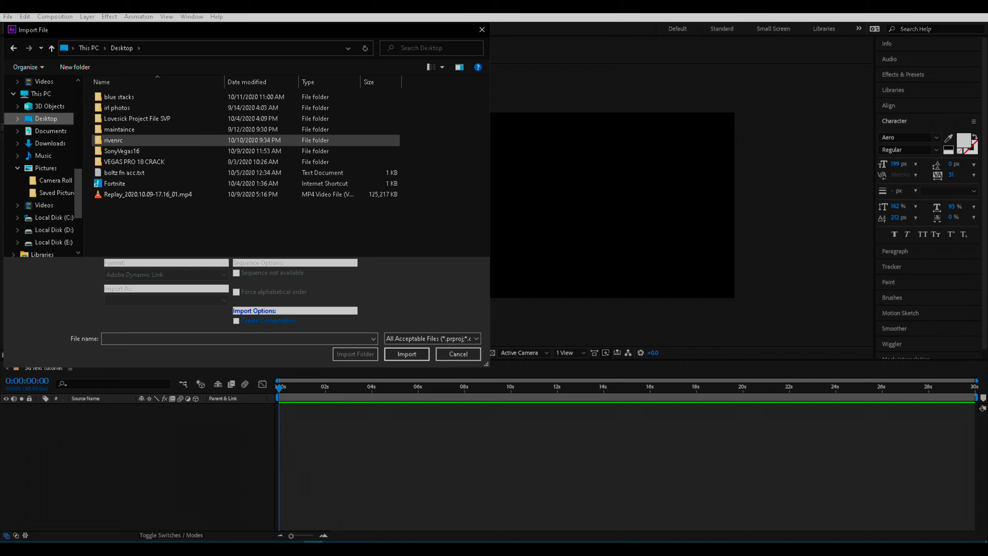
{"action": "left_click", "coordinate": [148, 194]}
{"action": "left_click", "coordinate": [406, 353]}
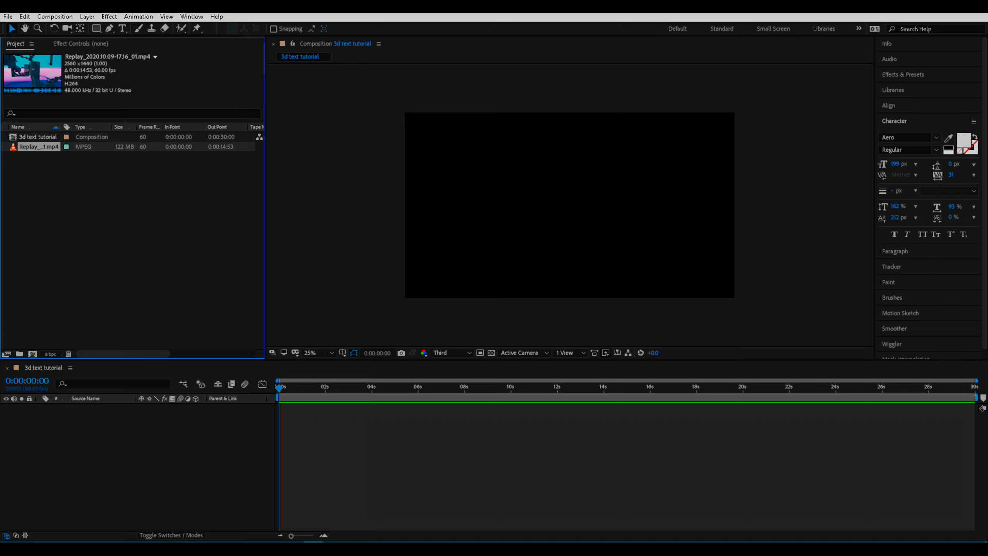
{"action": "left_click_drag", "start_coordinate": [39, 147], "coordinate": [103, 415]}
Step: Set the work area from 0:00:09:55 to 0:00:12:39 and trim the composition to it
{"action": "left_click_drag", "start_coordinate": [279, 388], "coordinate": [456, 388]}
{"action": "key", "text": "space"}
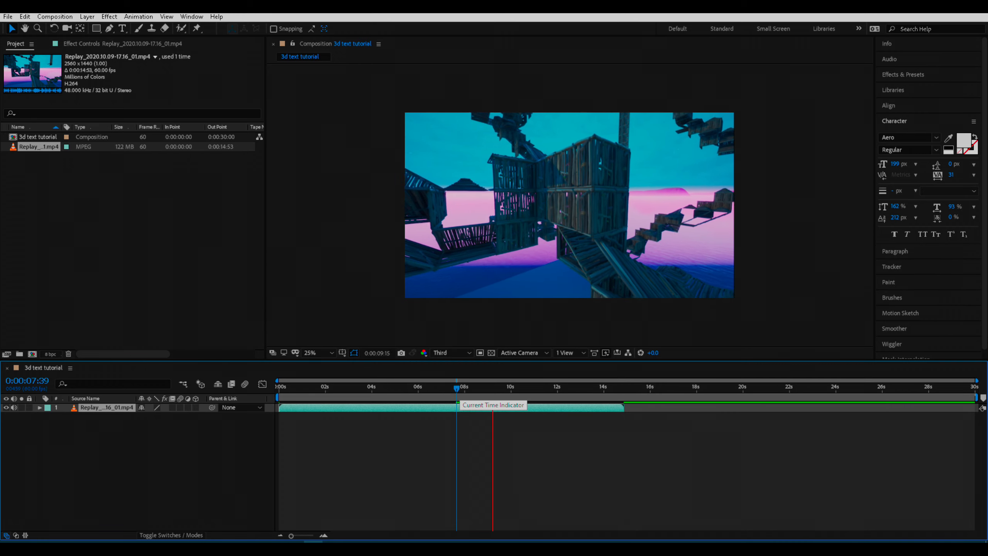
{"action": "key", "text": "space"}
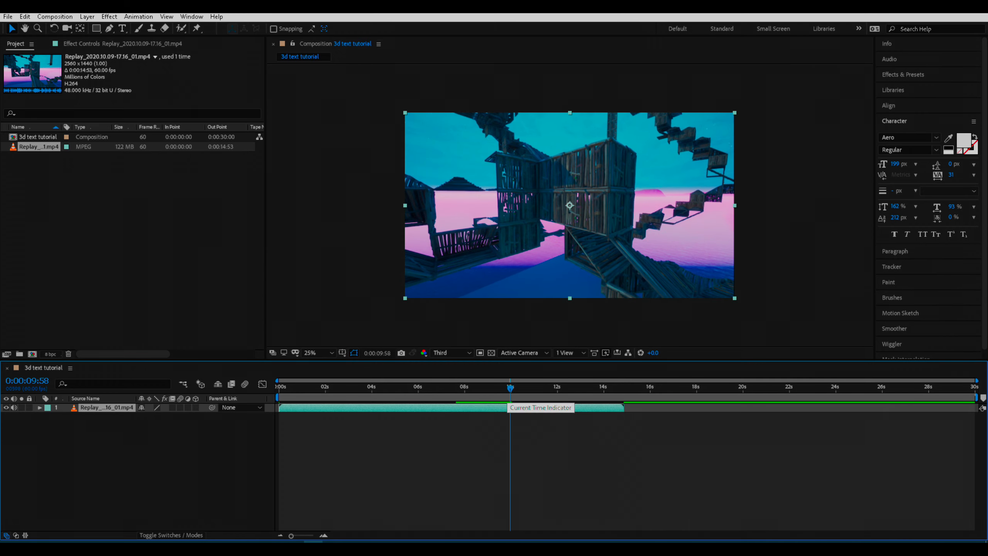
{"action": "left_click_drag", "start_coordinate": [510, 389], "coordinate": [508, 388]}
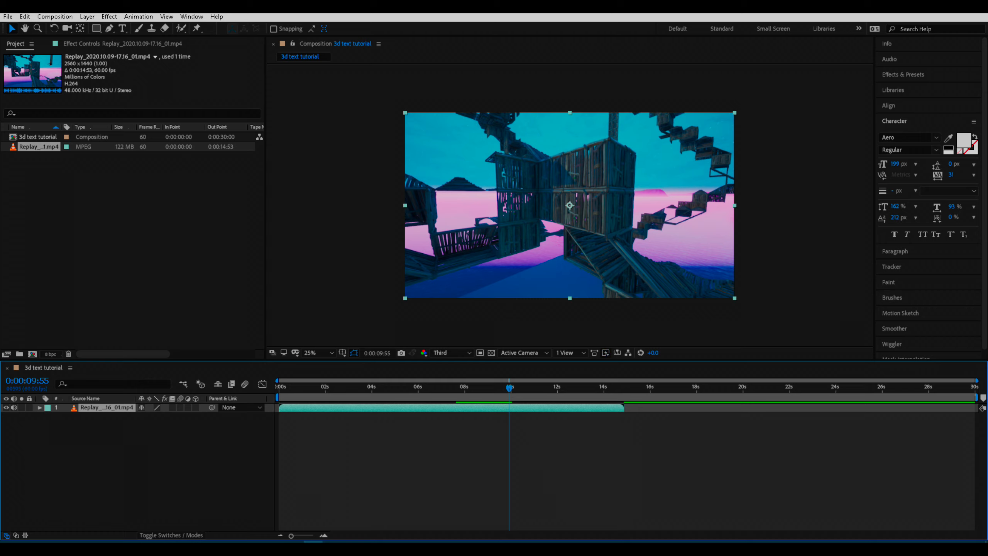
{"action": "left_click_drag", "start_coordinate": [509, 388], "coordinate": [572, 388]}
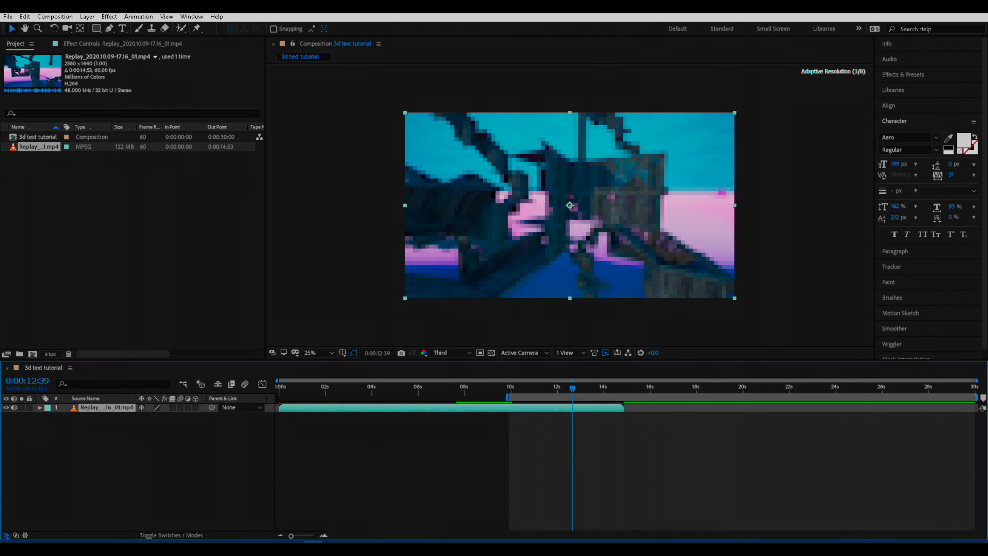
{"action": "key", "text": "n"}
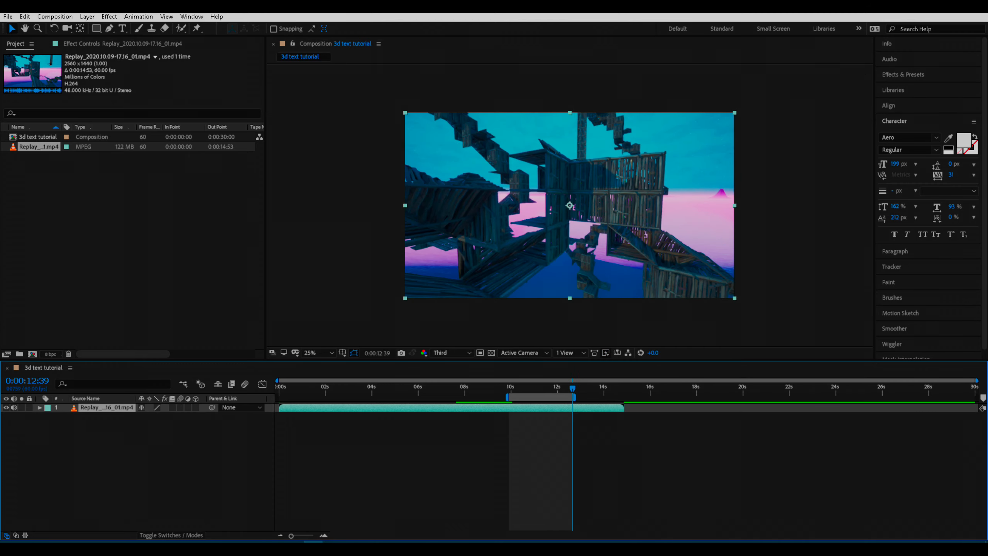
{"action": "right_click", "coordinate": [544, 397]}
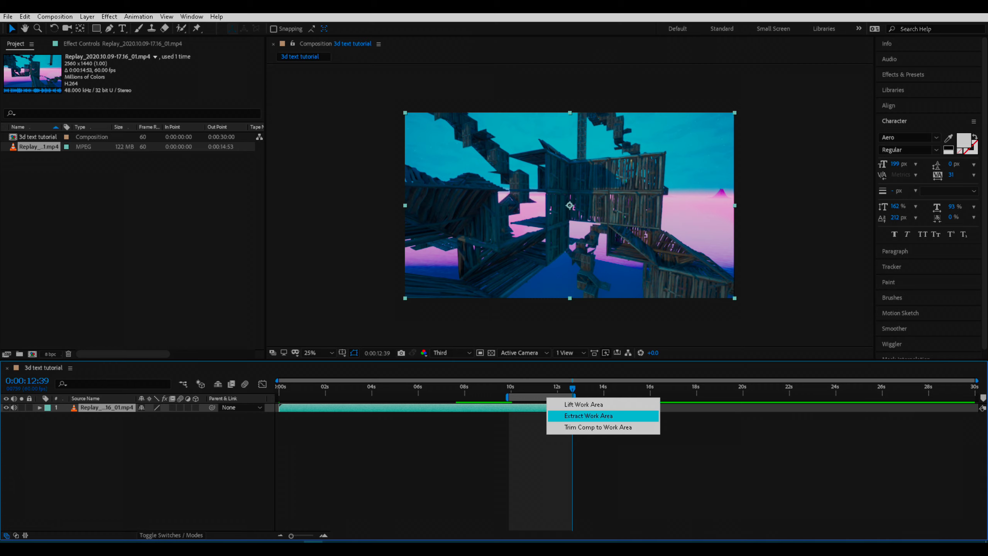
{"action": "left_click", "coordinate": [598, 426]}
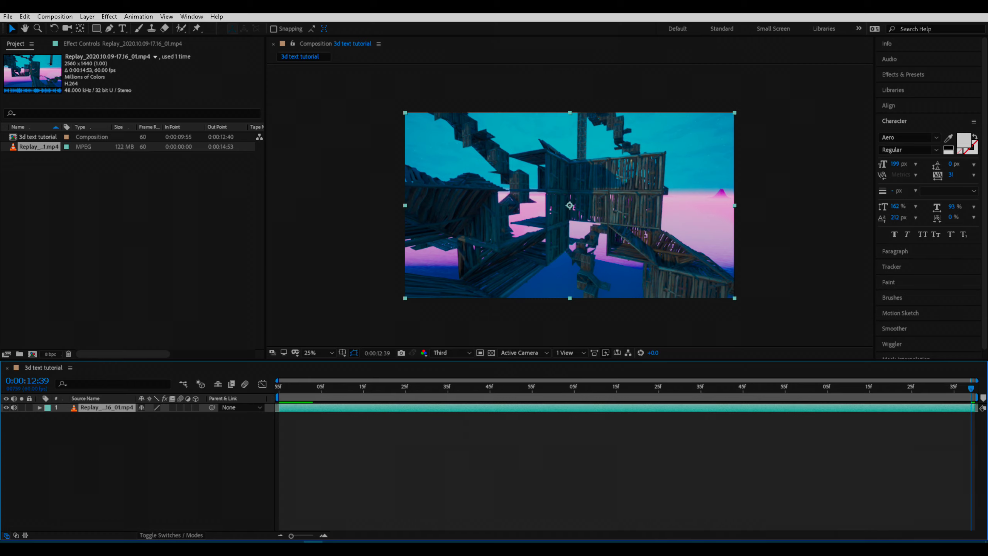
Step: Run Track Camera on the replay clip from the composition's start with Detailed Analysis enabled
{"action": "key", "text": "space"}
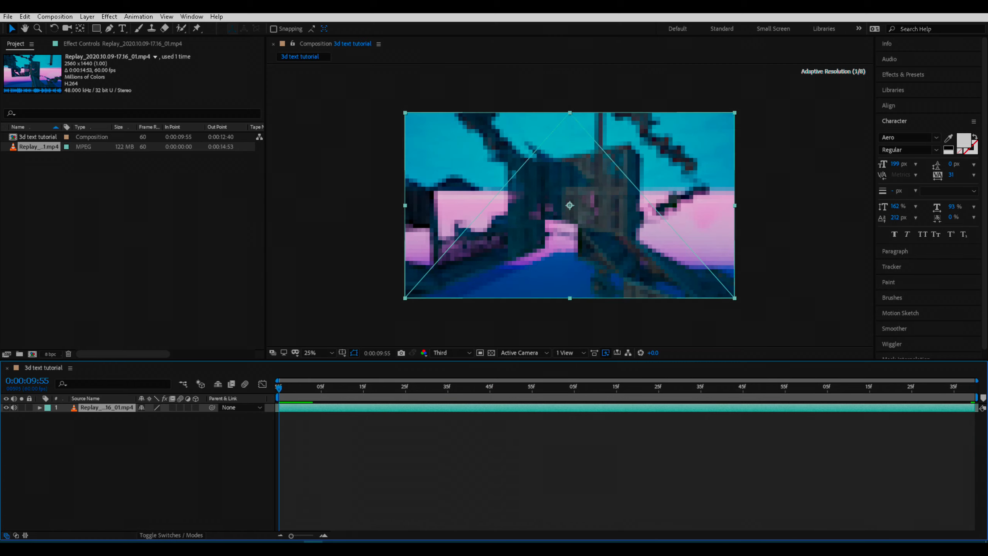
{"action": "key", "text": "space"}
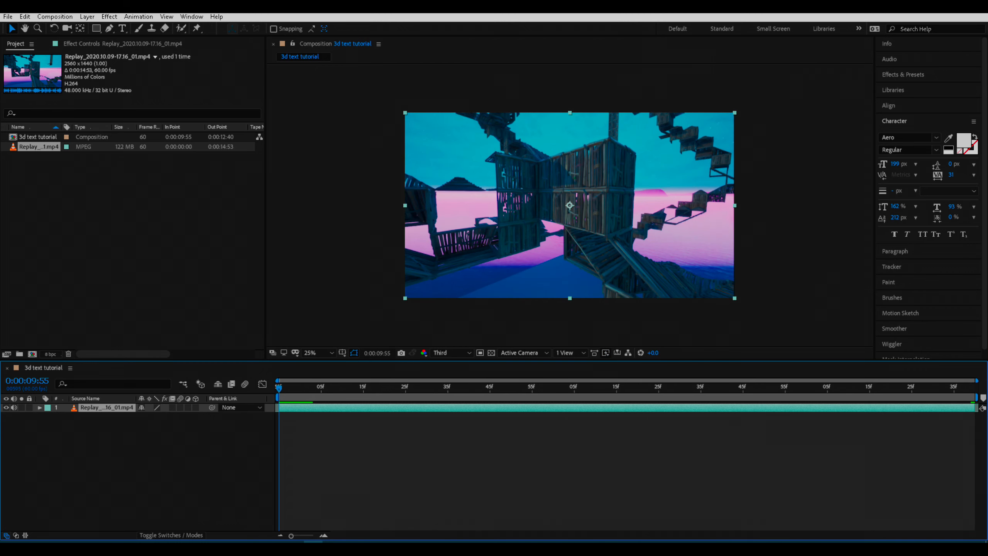
{"action": "right_click", "coordinate": [304, 407]}
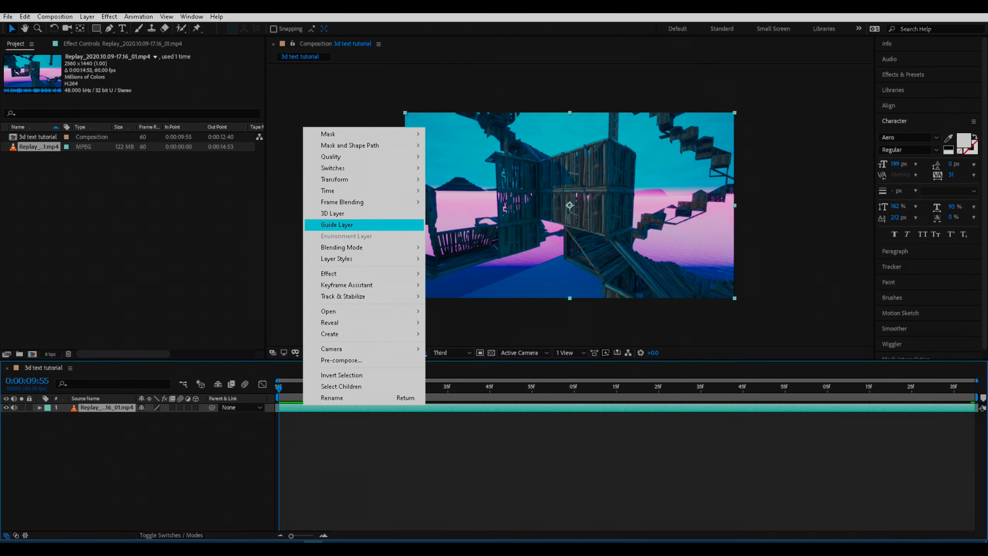
{"action": "mouse_move", "coordinate": [342, 296]}
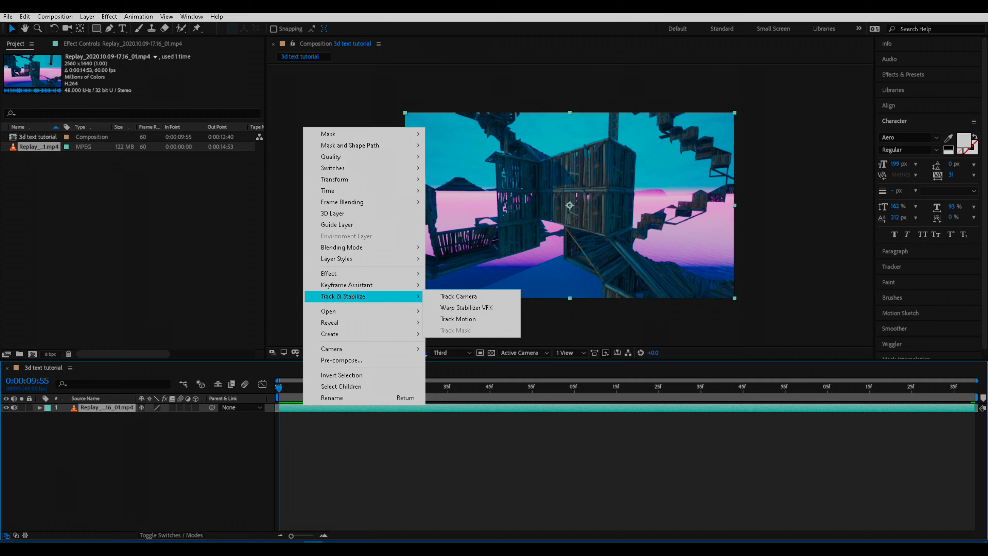
{"action": "left_click", "coordinate": [458, 296]}
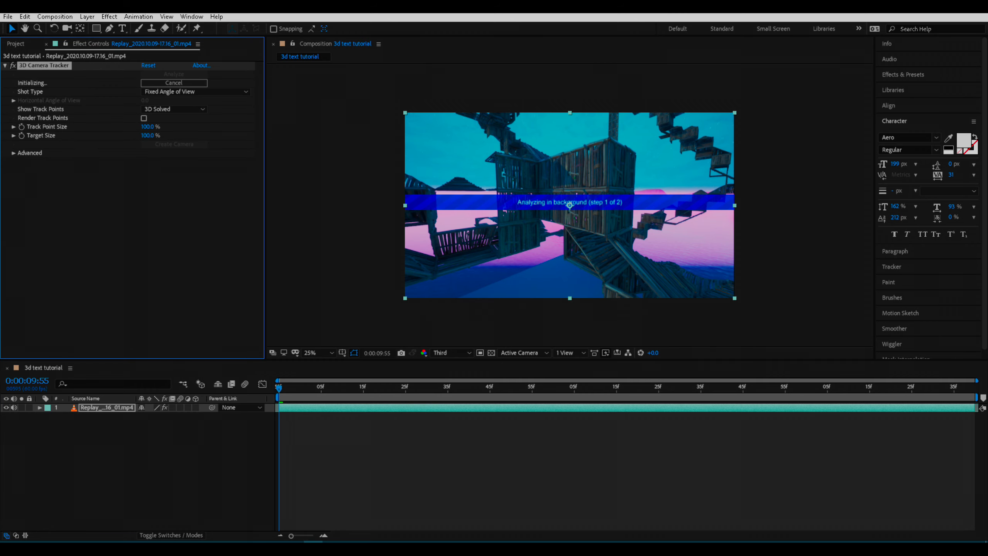
{"action": "left_click", "coordinate": [14, 152]}
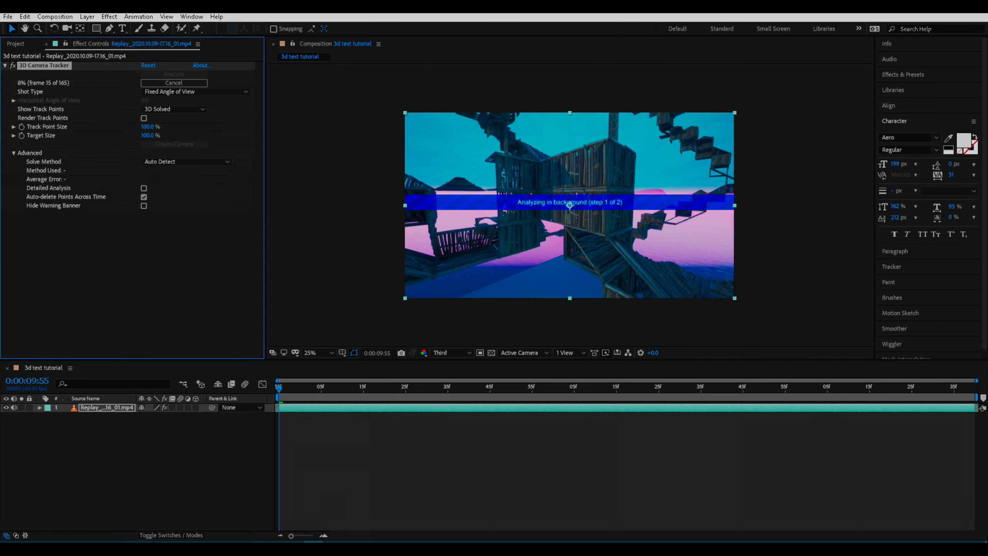
{"action": "left_click", "coordinate": [143, 188]}
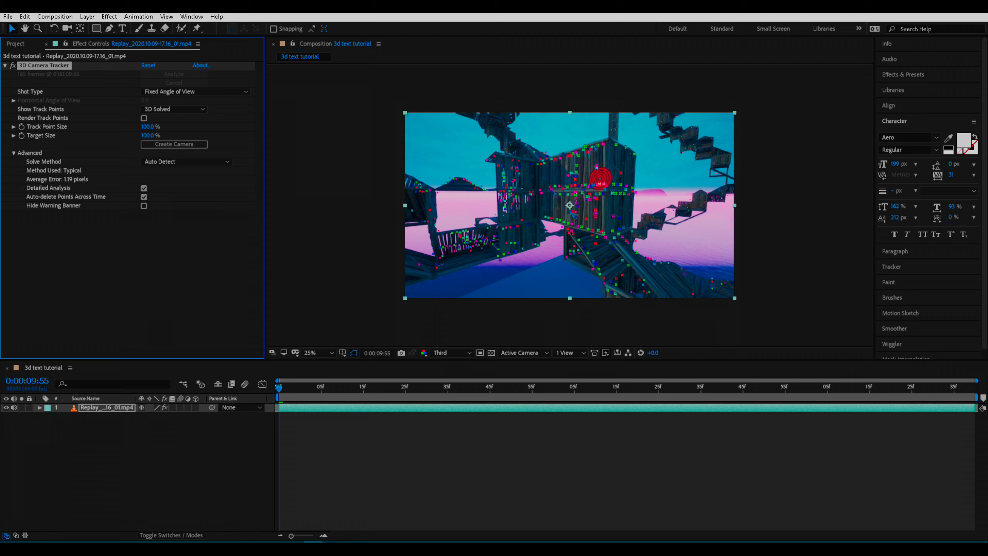
Step: Create a null and camera from a track point on the central wooden wall at 0:00:11:02
{"action": "key", "text": "space"}
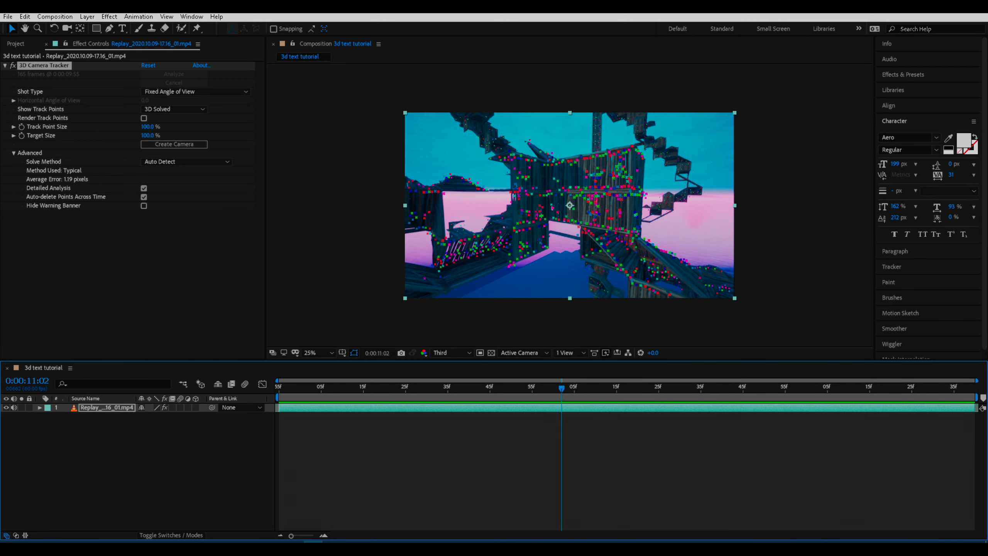
{"action": "left_click", "coordinate": [570, 218]}
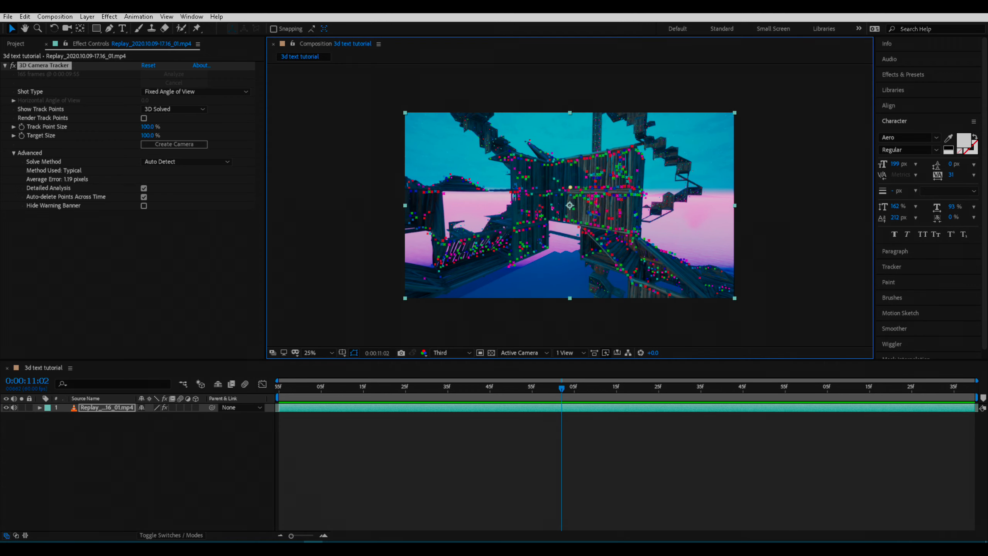
{"action": "right_click", "coordinate": [570, 187]}
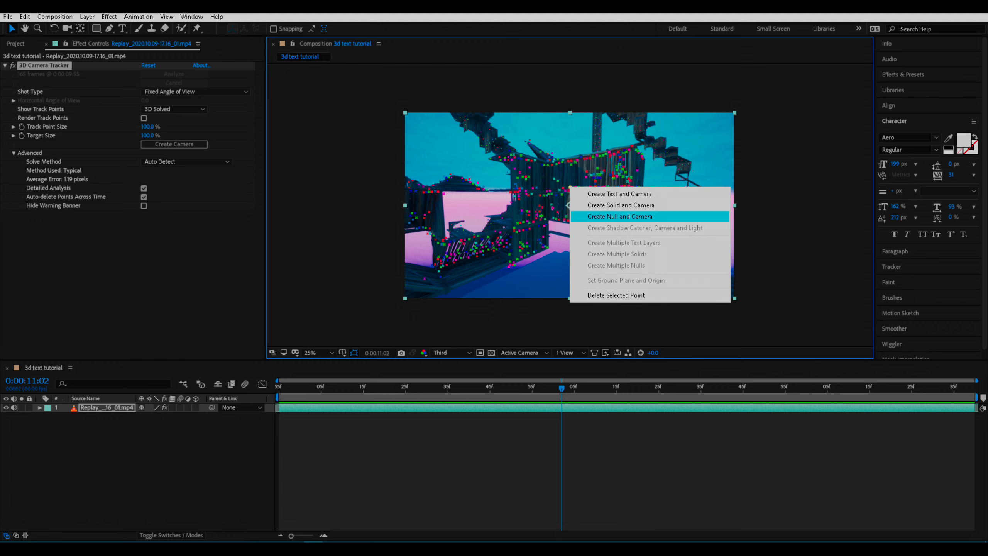
{"action": "left_click", "coordinate": [619, 217]}
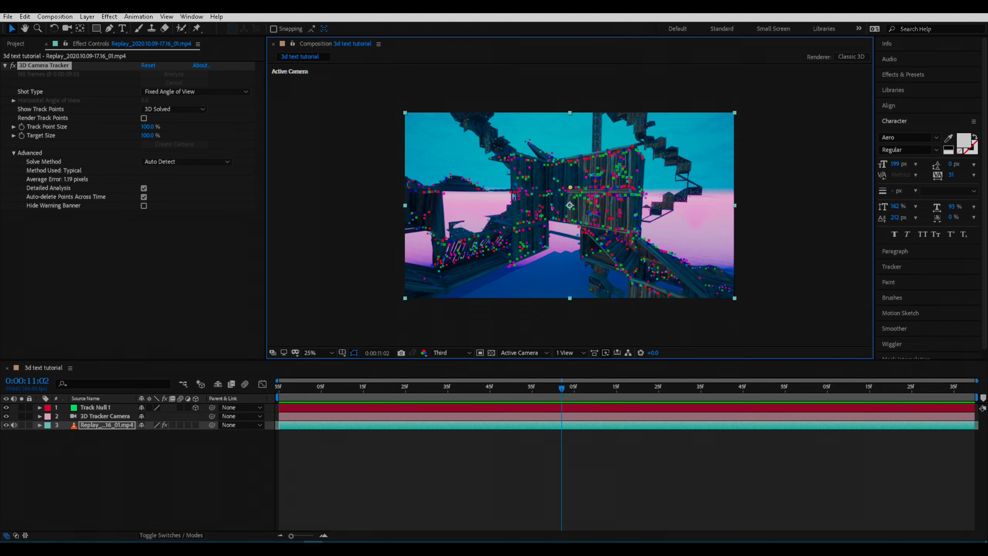
Step: Add a text layer reading "tutorial" and place it in the lower-right part of the video frame
{"action": "right_click", "coordinate": [97, 448]}
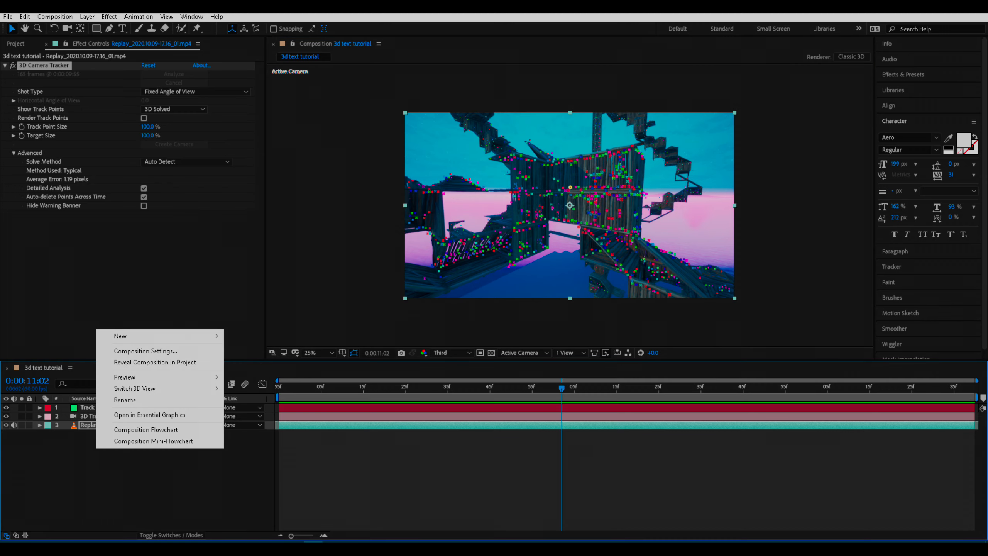
{"action": "mouse_move", "coordinate": [124, 335]}
{"action": "right_click", "coordinate": [60, 460]}
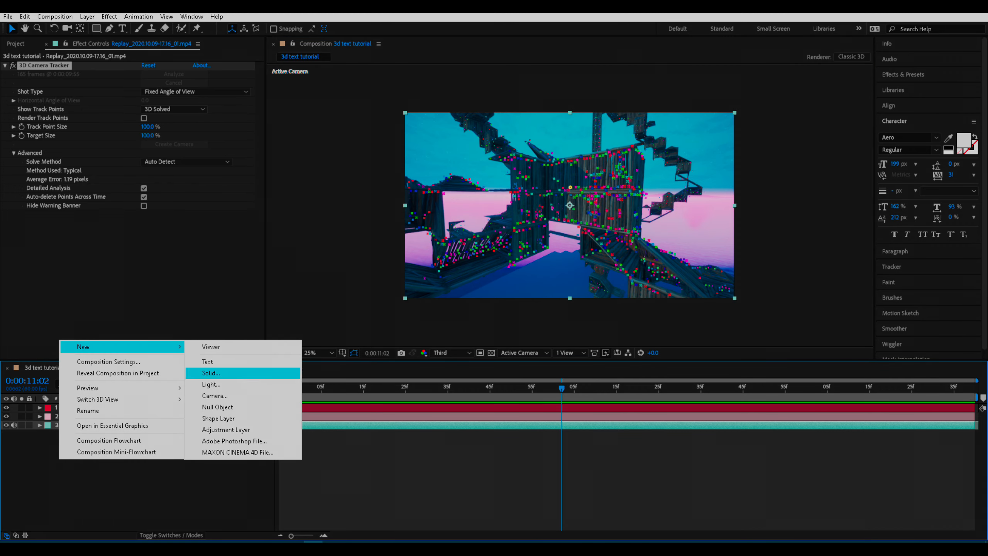
{"action": "left_click", "coordinate": [210, 361]}
{"action": "type", "text": "tutorial"}
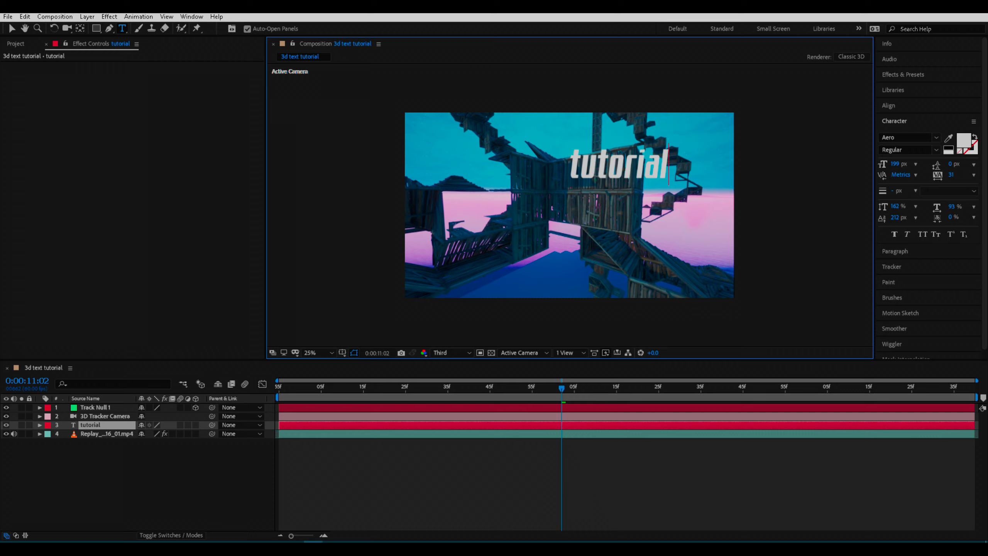
{"action": "left_click_drag", "start_coordinate": [620, 169], "coordinate": [669, 271]}
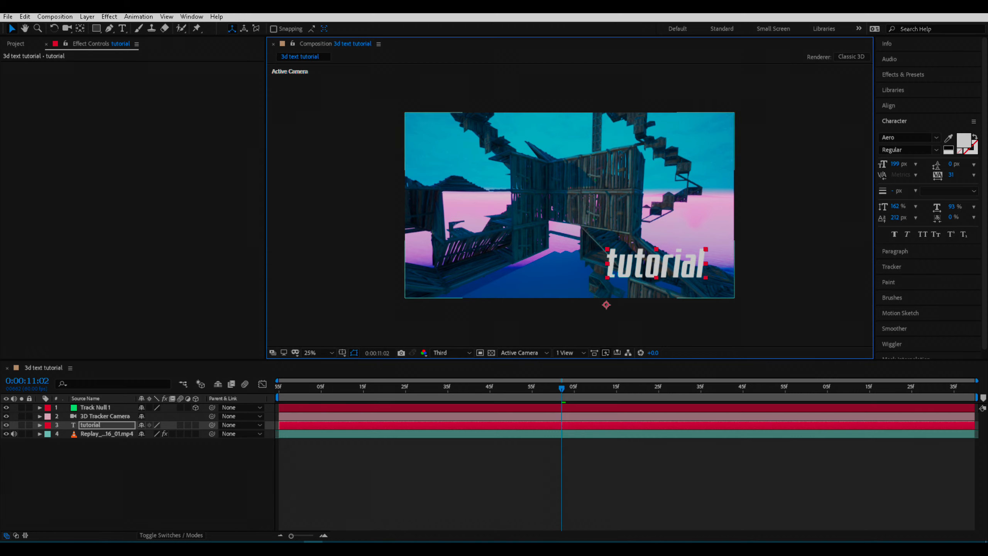
Step: Create a new 2560 x 1440 px solid layer named "3d"
{"action": "left_click", "coordinate": [459, 474]}
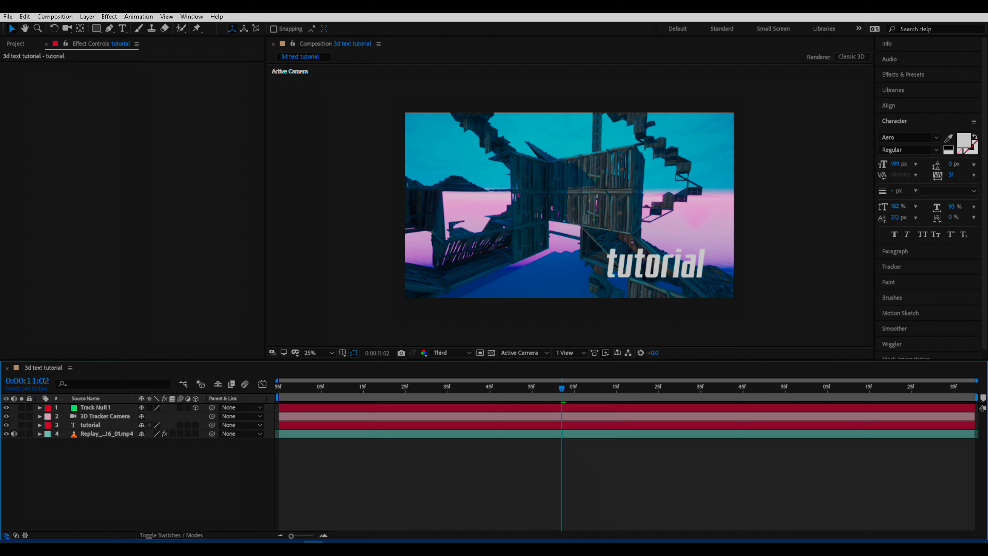
{"action": "right_click", "coordinate": [109, 453]}
{"action": "mouse_move", "coordinate": [117, 340]}
{"action": "left_click", "coordinate": [253, 367]}
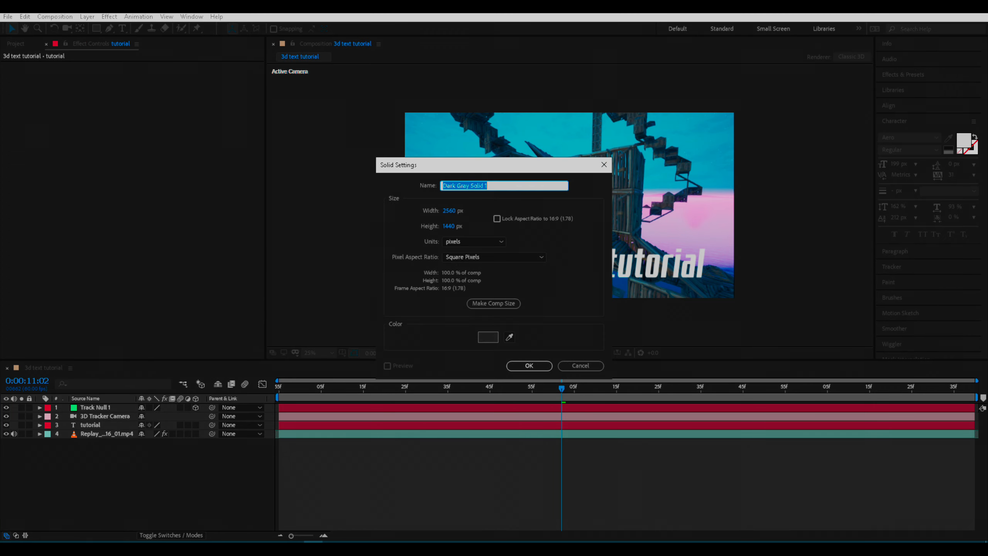
{"action": "type", "text": "3d"}
{"action": "left_click", "coordinate": [530, 365]}
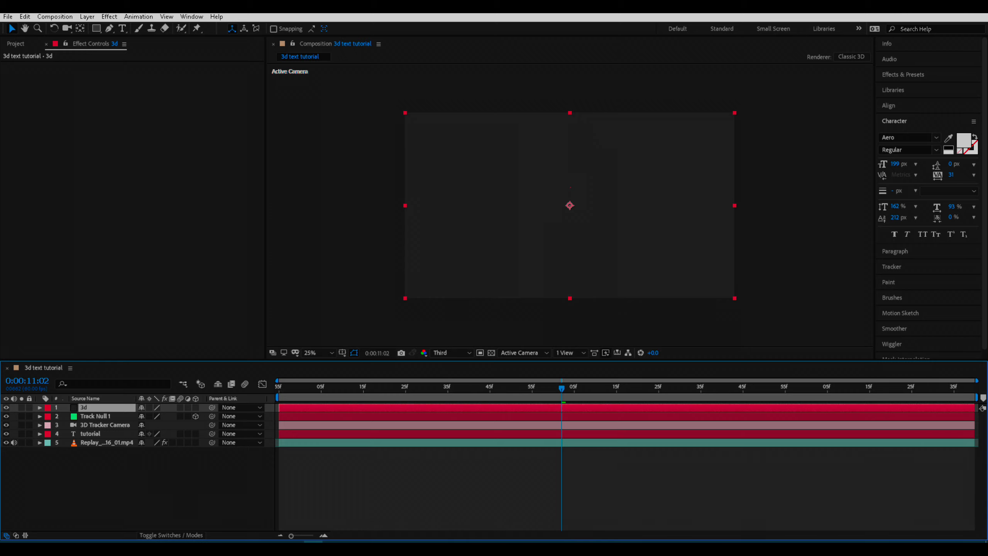
Step: Apply the Video Copilot Element effect to the 3d solid
{"action": "left_click", "coordinate": [108, 16]}
{"action": "mouse_move", "coordinate": [167, 16]}
{"action": "mouse_move", "coordinate": [108, 16]}
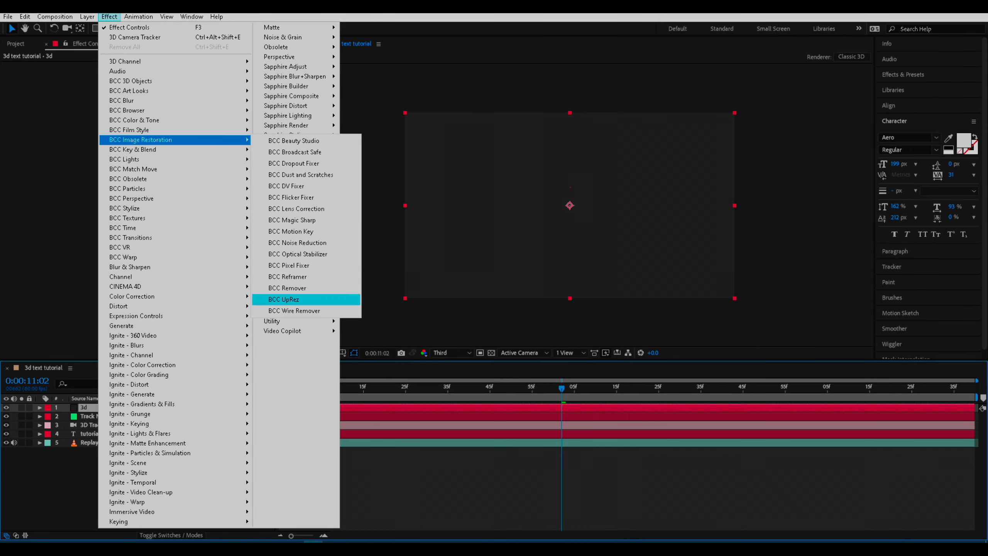
{"action": "mouse_move", "coordinate": [282, 330]}
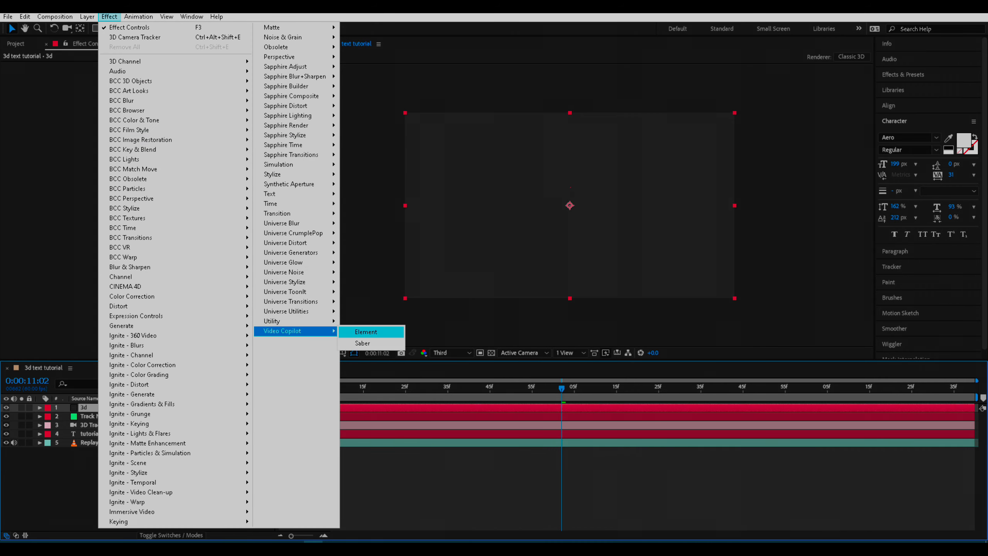
{"action": "left_click", "coordinate": [366, 332]}
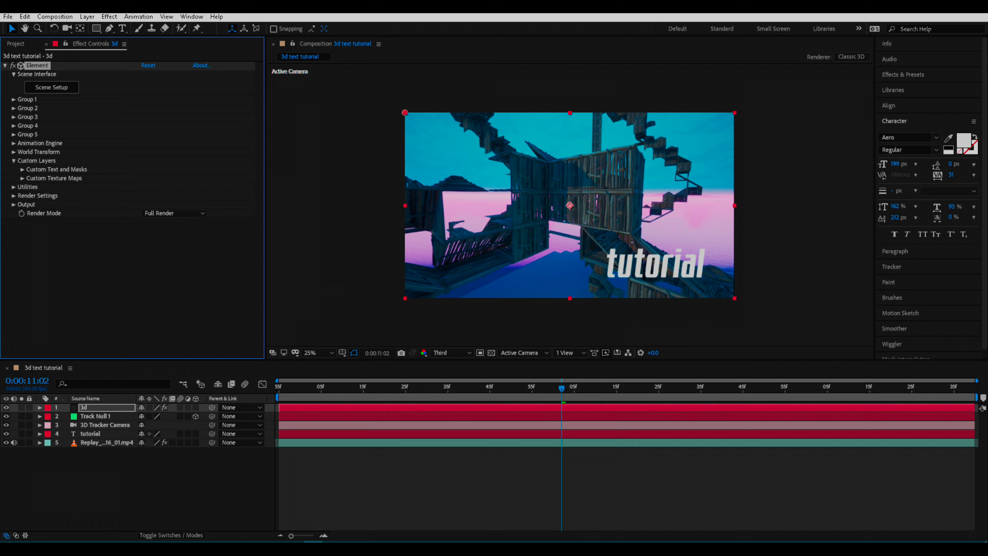
Step: Duplicate the replay clip layer and apply Freeze Frame to the upper copy at 0:00:10:54
{"action": "key", "text": "space"}
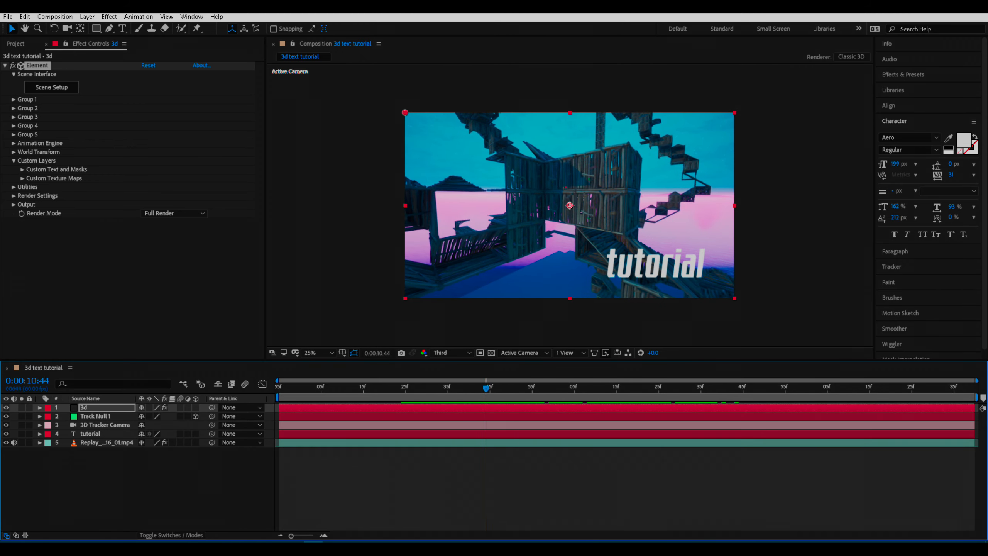
{"action": "left_click", "coordinate": [106, 443]}
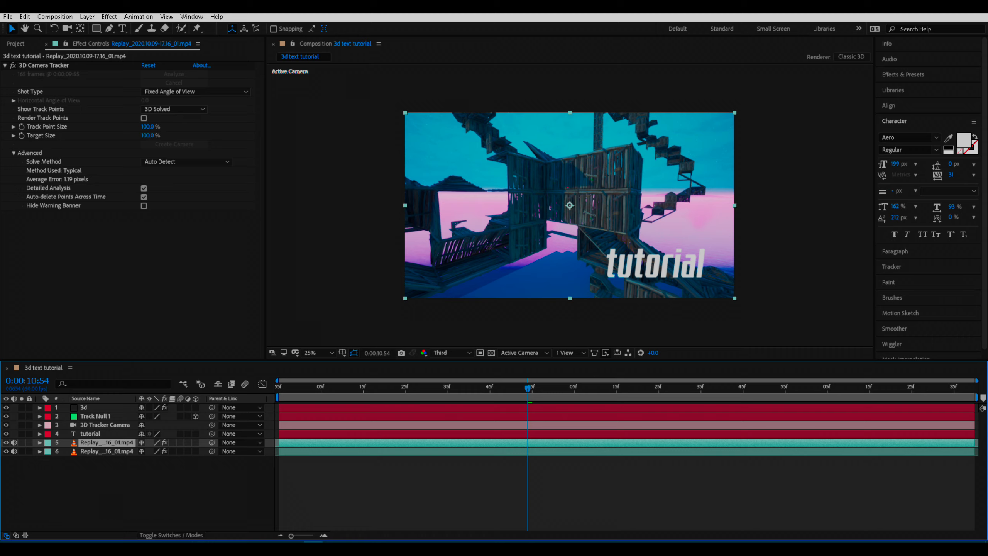
{"action": "right_click", "coordinate": [528, 163]}
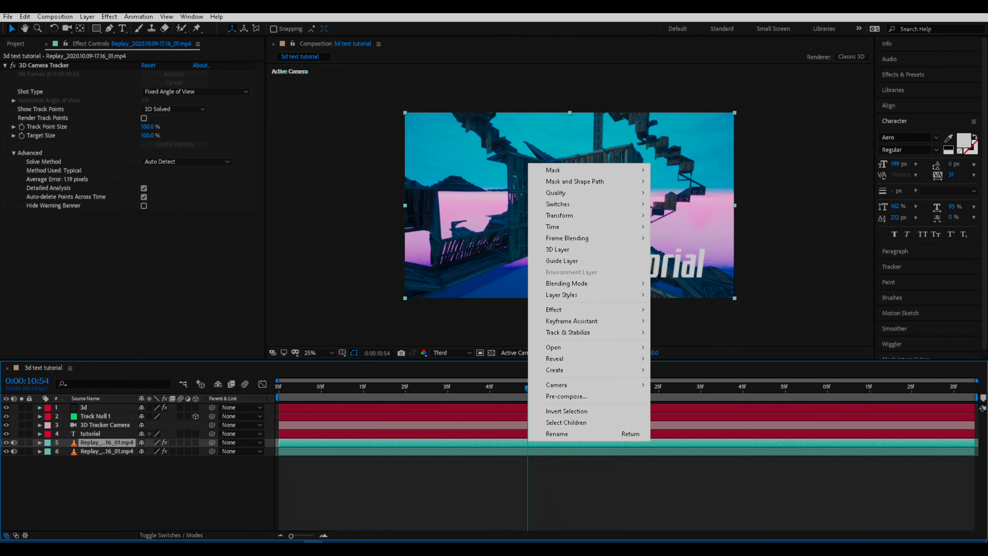
{"action": "mouse_move", "coordinate": [576, 226]}
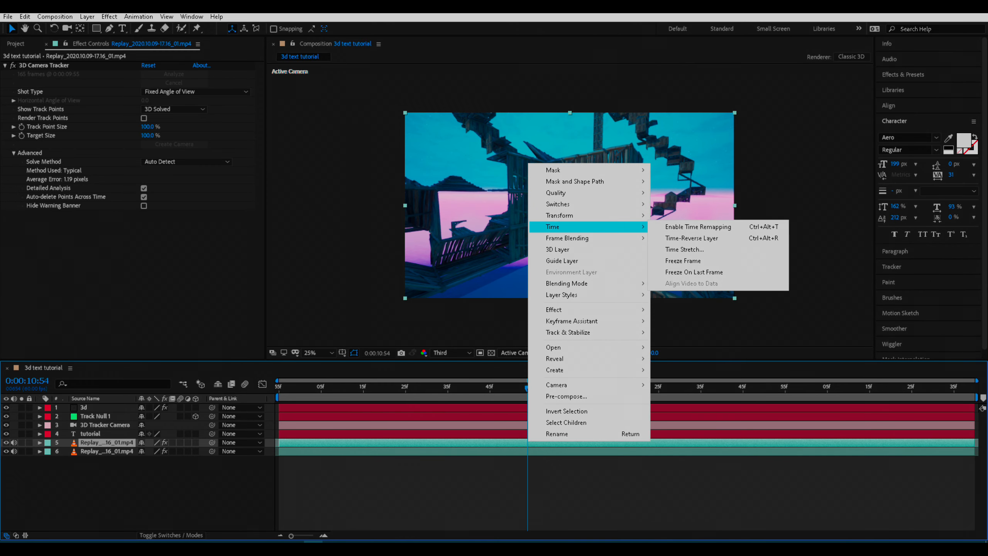
{"action": "left_click", "coordinate": [682, 260]}
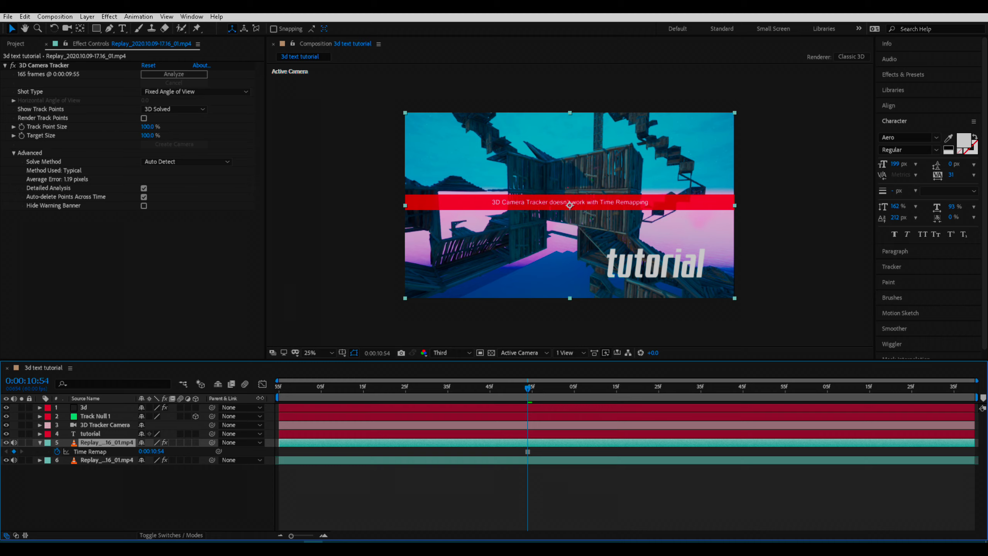
Step: Rename the upper, time-frozen replay clip layer as env
{"action": "right_click", "coordinate": [106, 443]}
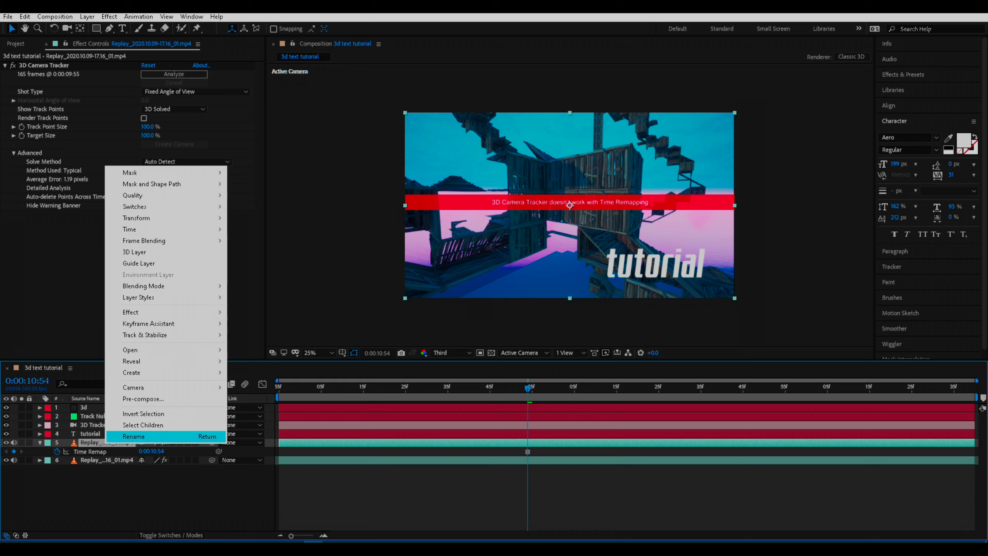
{"action": "left_click", "coordinate": [134, 436]}
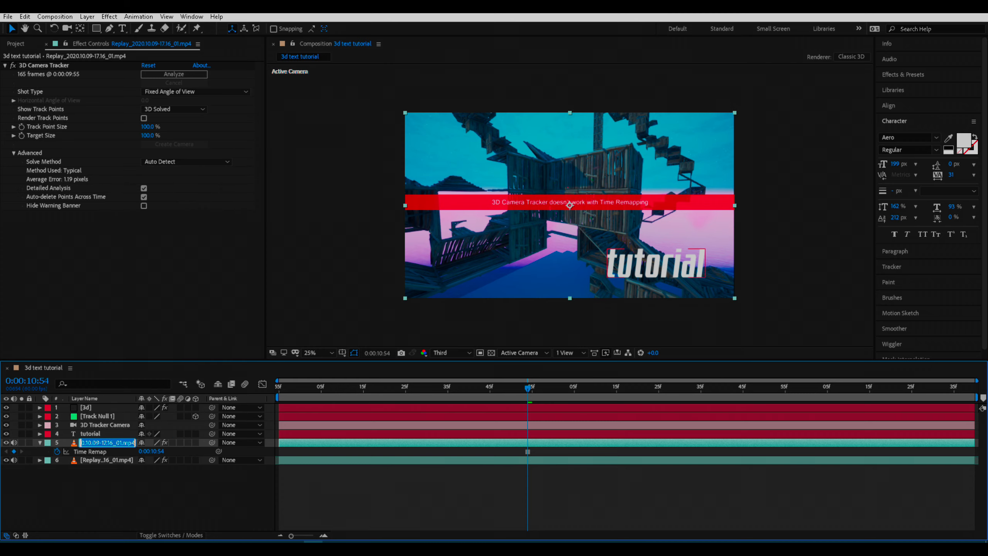
{"action": "key", "text": "BackSpace"}
{"action": "key", "text": "Return"}
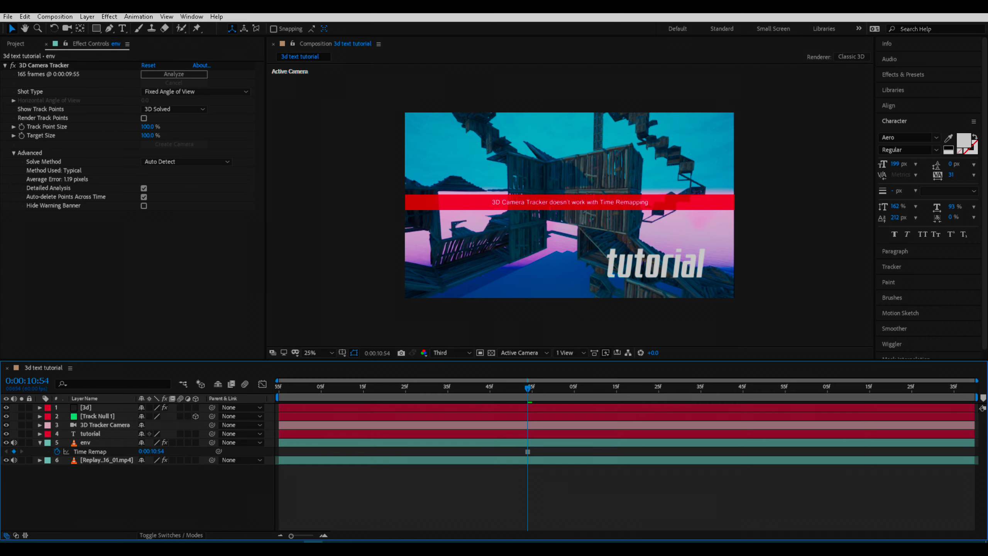
Step: Collapse the env layer's keyframed properties, then mute its audio and hide the layer
{"action": "key", "text": "u"}
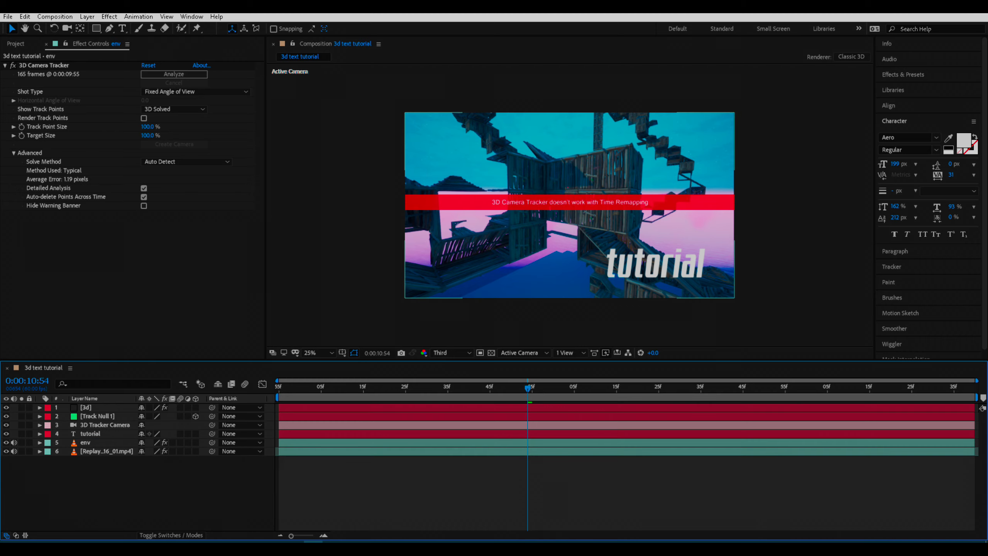
{"action": "left_click", "coordinate": [14, 443]}
{"action": "left_click", "coordinate": [6, 443]}
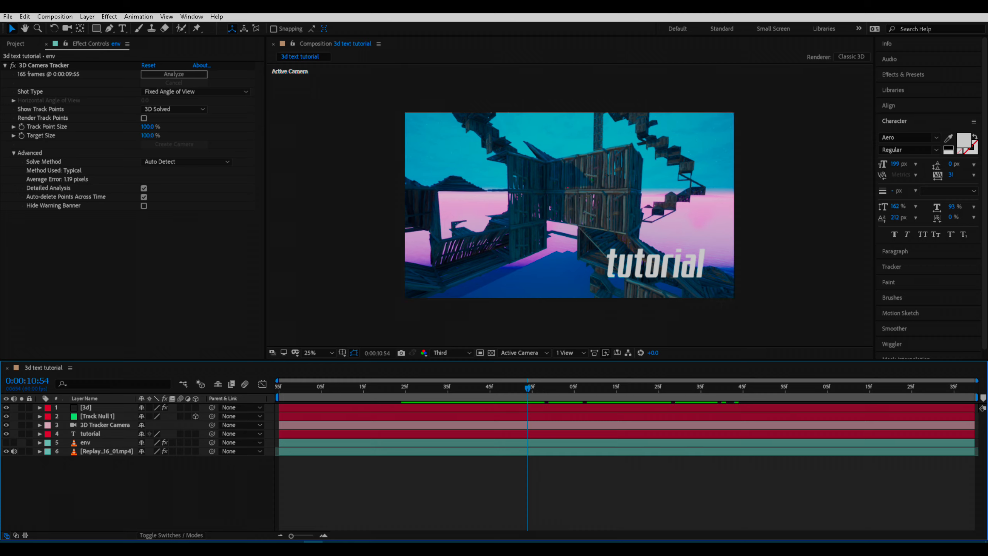
Step: Assign the env layer as Layer 1 of the custom texture maps in the 3d layer's Element effect
{"action": "left_click", "coordinate": [86, 407]}
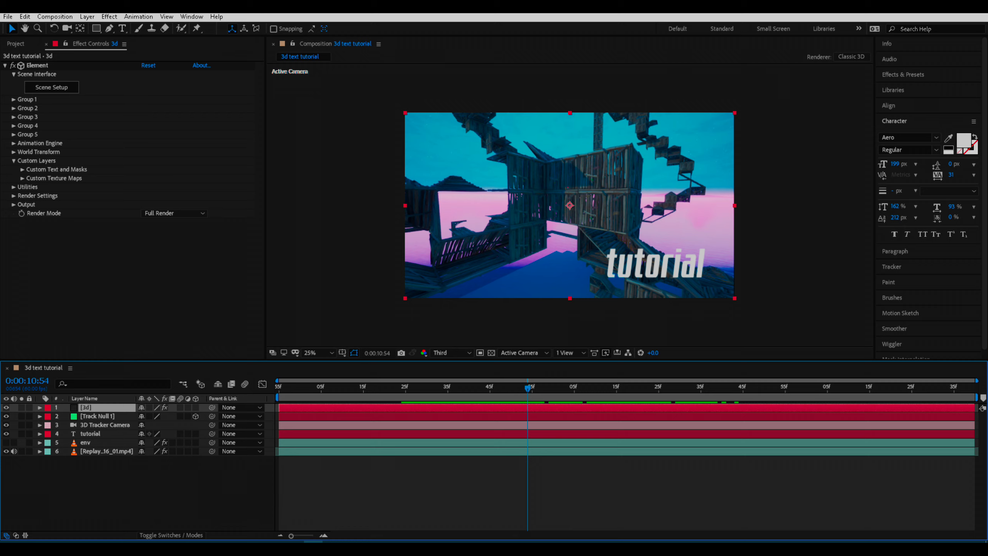
{"action": "left_click", "coordinate": [23, 178]}
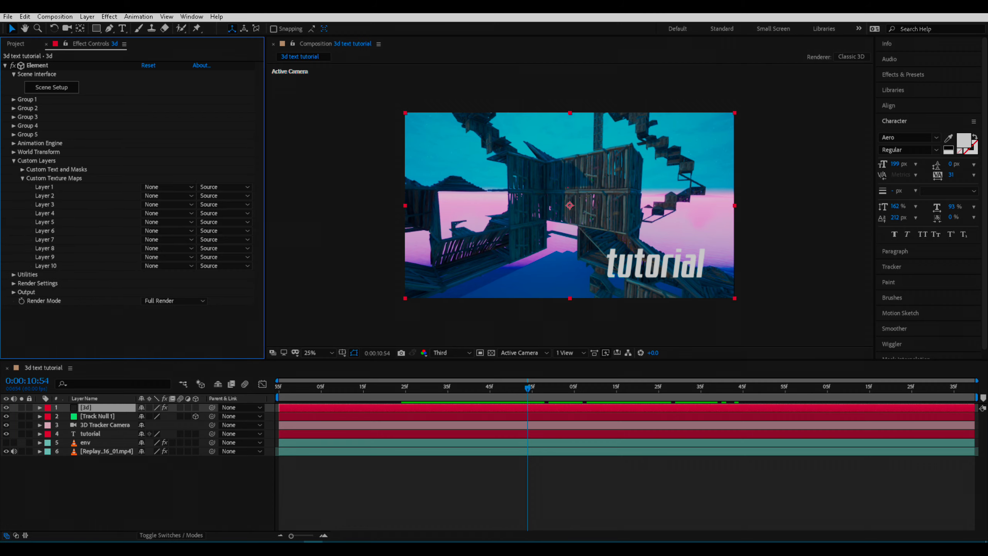
{"action": "left_click", "coordinate": [167, 187]}
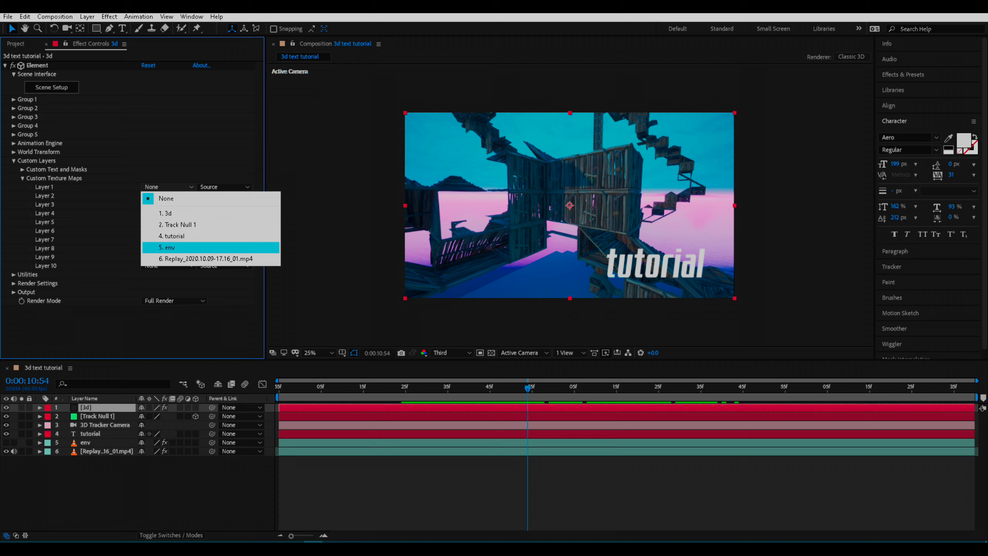
{"action": "left_click", "coordinate": [167, 247]}
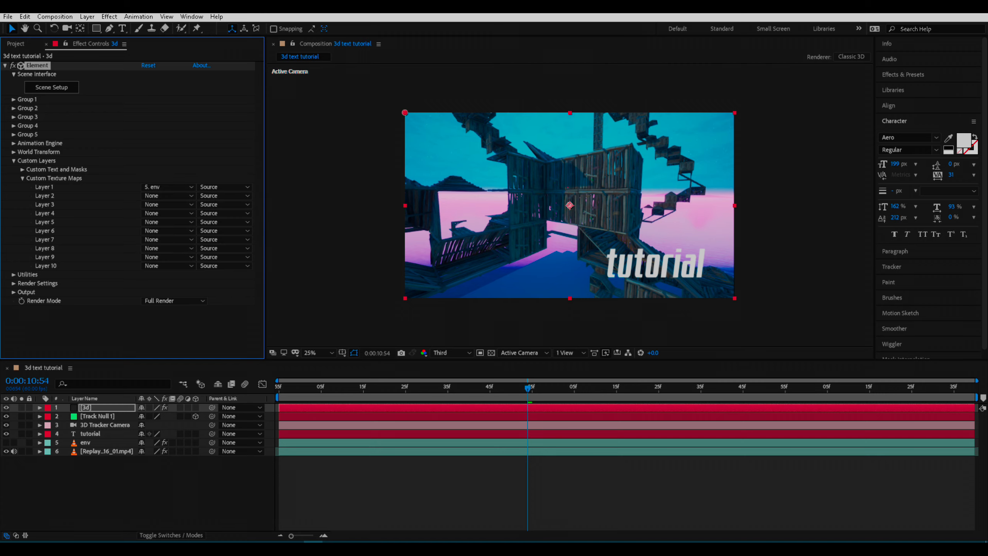
Step: Assign the tutorial text layer as a path layer under Element's Custom Text and Masks
{"action": "left_click", "coordinate": [22, 169]}
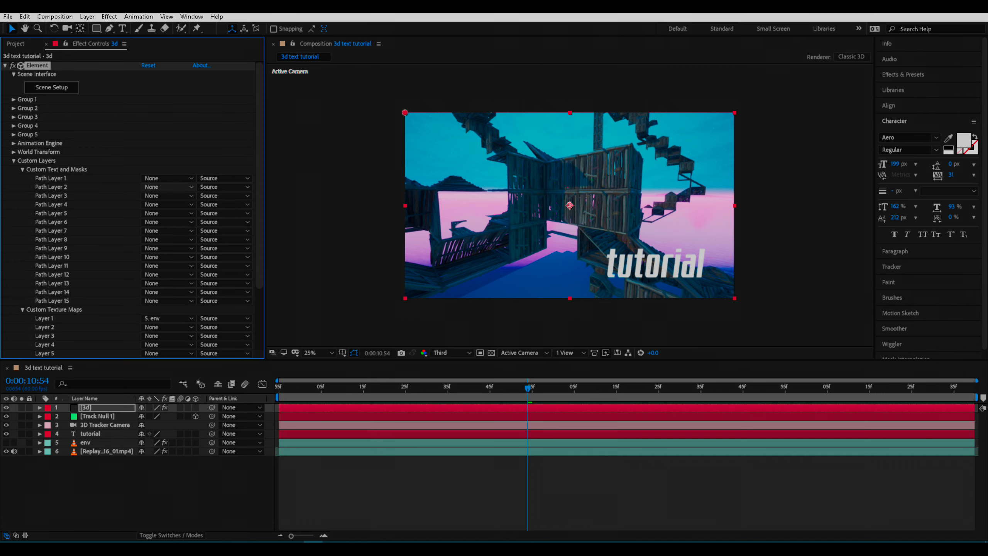
{"action": "left_click", "coordinate": [167, 187]}
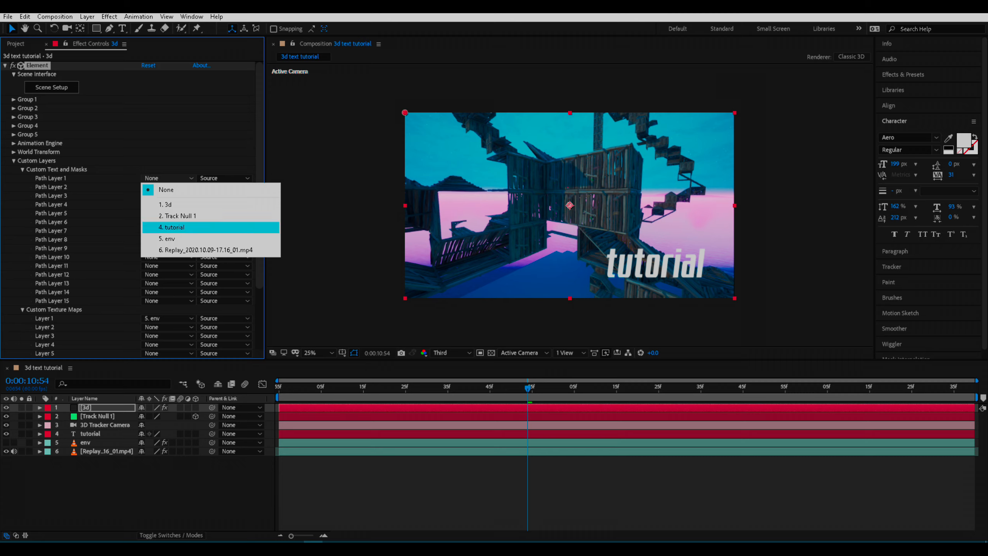
{"action": "left_click", "coordinate": [171, 227]}
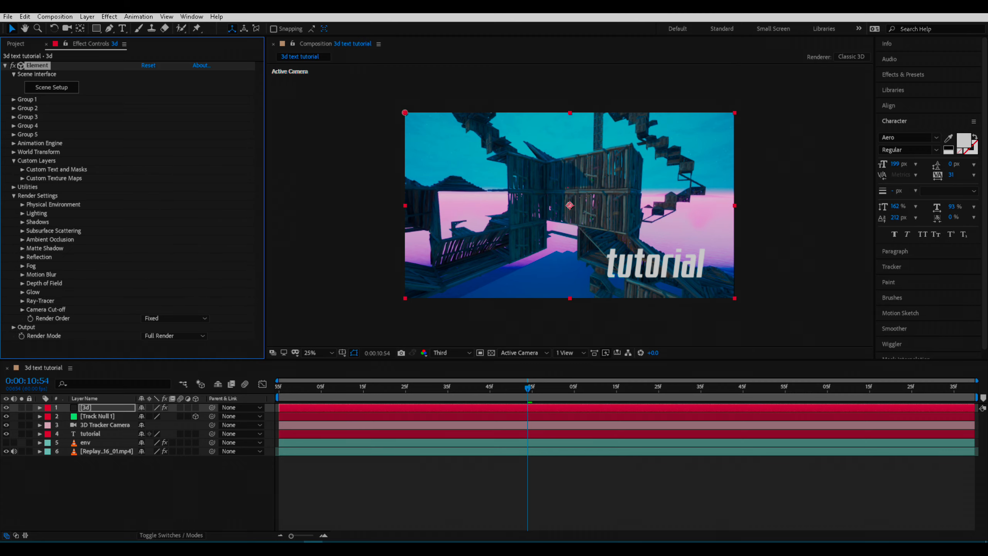
Step: Set the Override Layer of Element's Physical Environment to env
{"action": "left_click", "coordinate": [22, 204]}
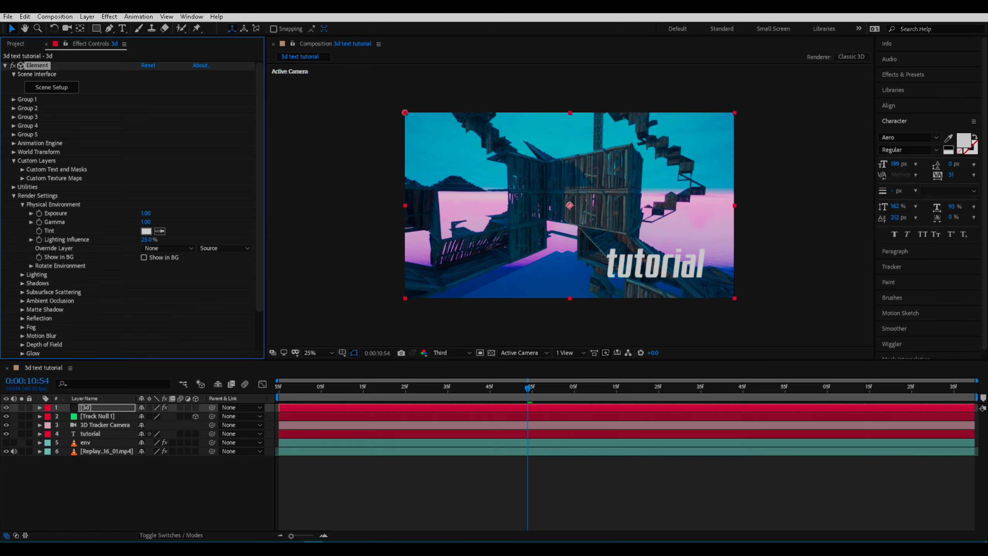
{"action": "left_click", "coordinate": [168, 247]}
{"action": "left_click", "coordinate": [167, 307]}
Step: Extrude the tutorial text in Element's Scene Setup and set its Bevel Scale to 7.15
{"action": "left_click", "coordinate": [44, 90]}
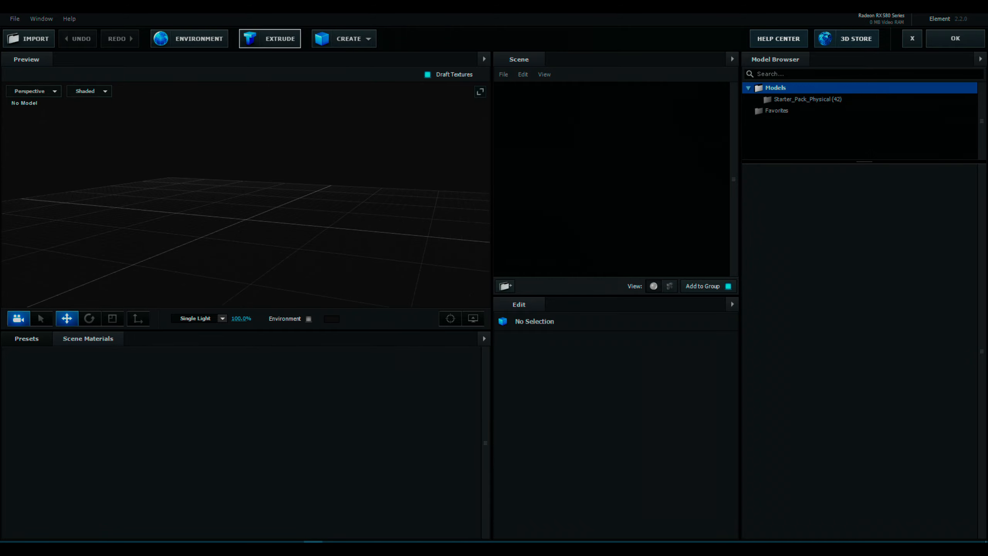
{"action": "left_click", "coordinate": [270, 39]}
{"action": "left_click_drag", "start_coordinate": [311, 210], "coordinate": [171, 190]}
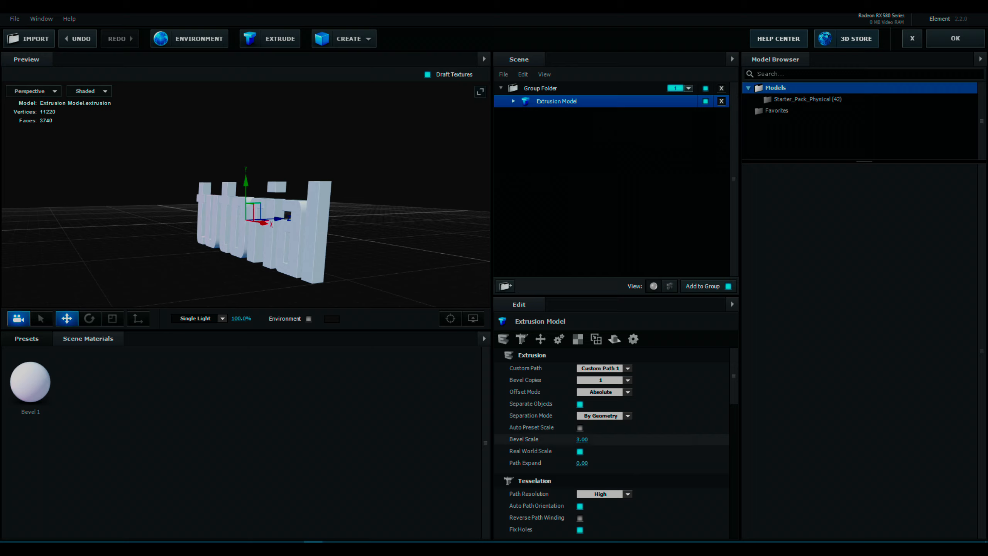
{"action": "left_click_drag", "start_coordinate": [582, 439], "coordinate": [742, 439]}
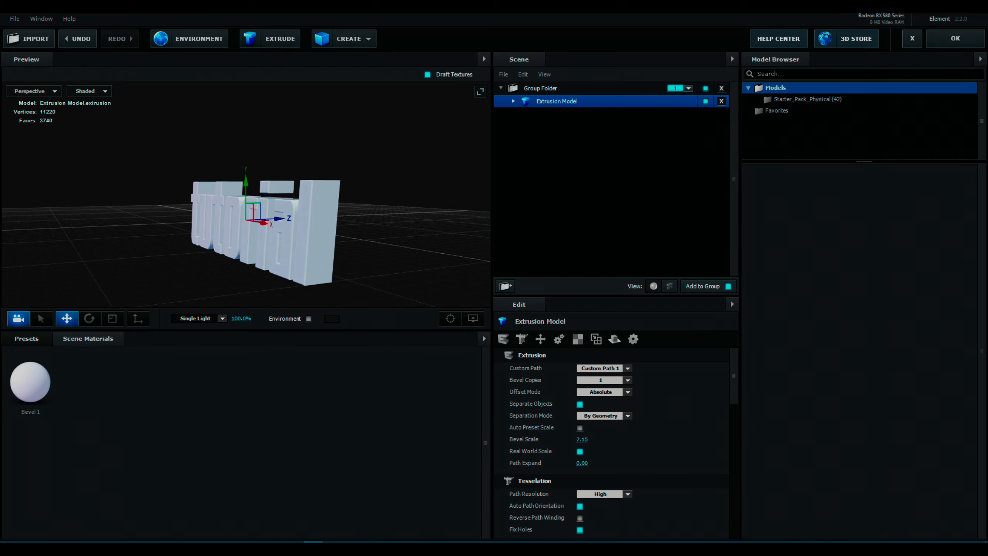
{"action": "left_click_drag", "start_coordinate": [296, 241], "coordinate": [400, 194]}
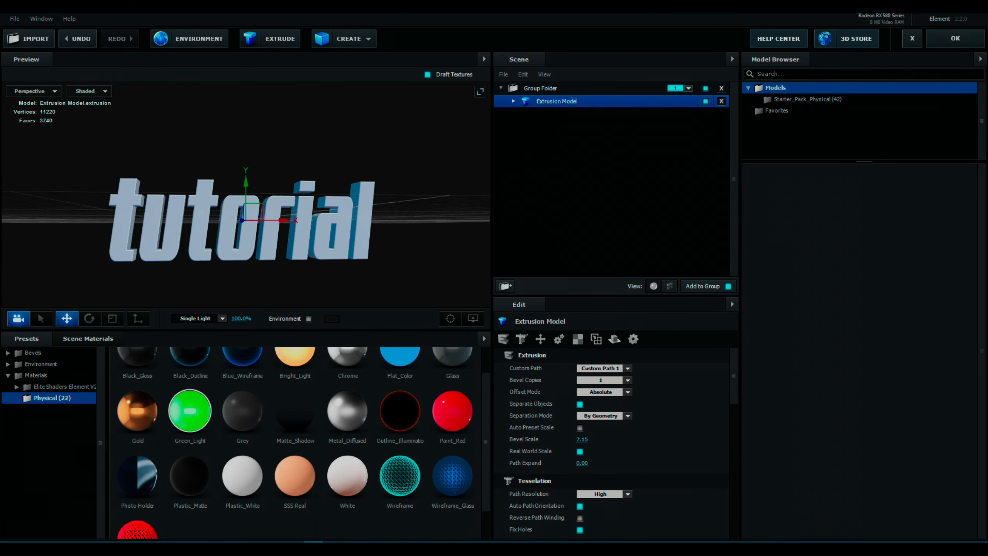
Step: Examine the material presets in the Physical and Elite Shaders collections for a suitable text material
{"action": "scroll", "coordinate": [242, 389], "scroll_direction": "down", "scroll_amount": 2}
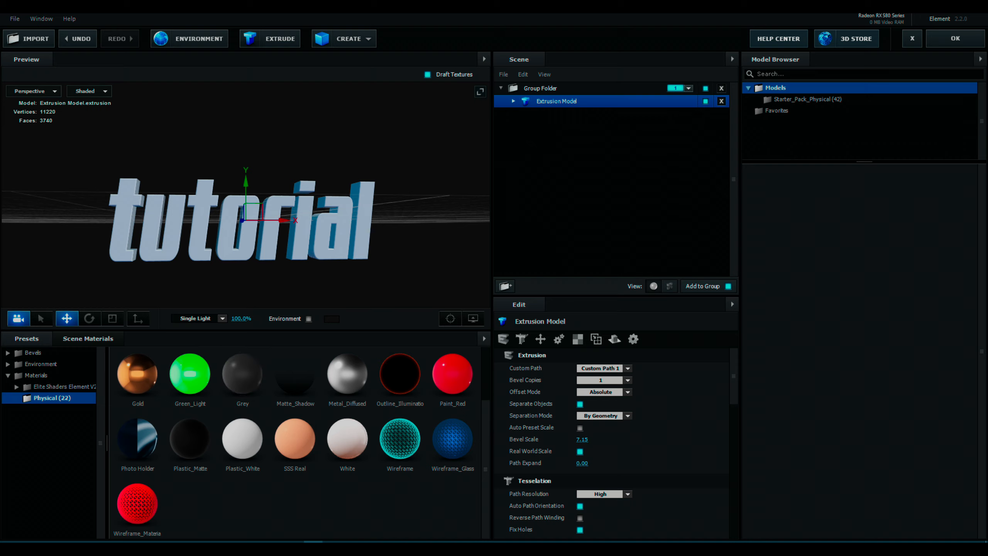
{"action": "scroll", "coordinate": [272, 440], "scroll_direction": "up", "scroll_amount": 3}
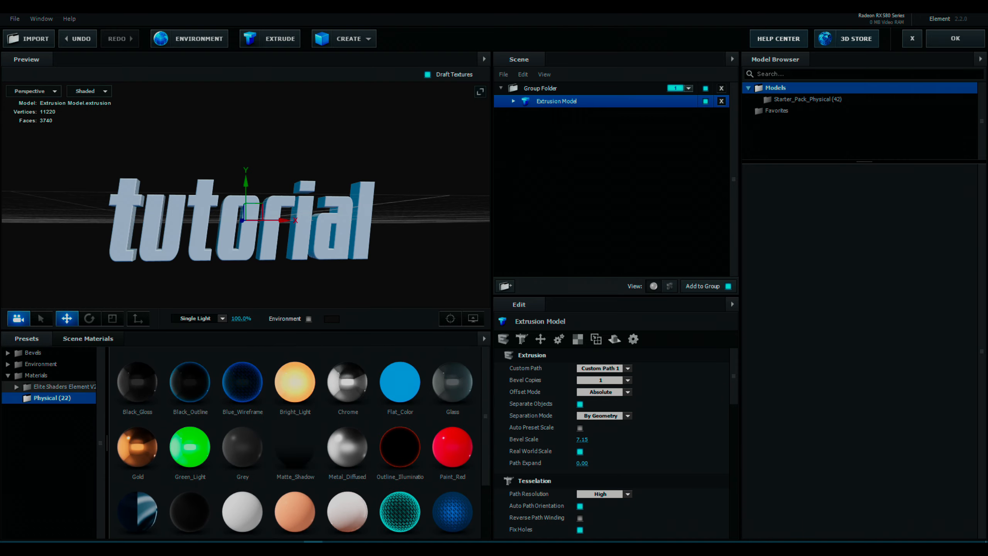
{"action": "left_click", "coordinate": [58, 387]}
{"action": "left_click", "coordinate": [64, 398]}
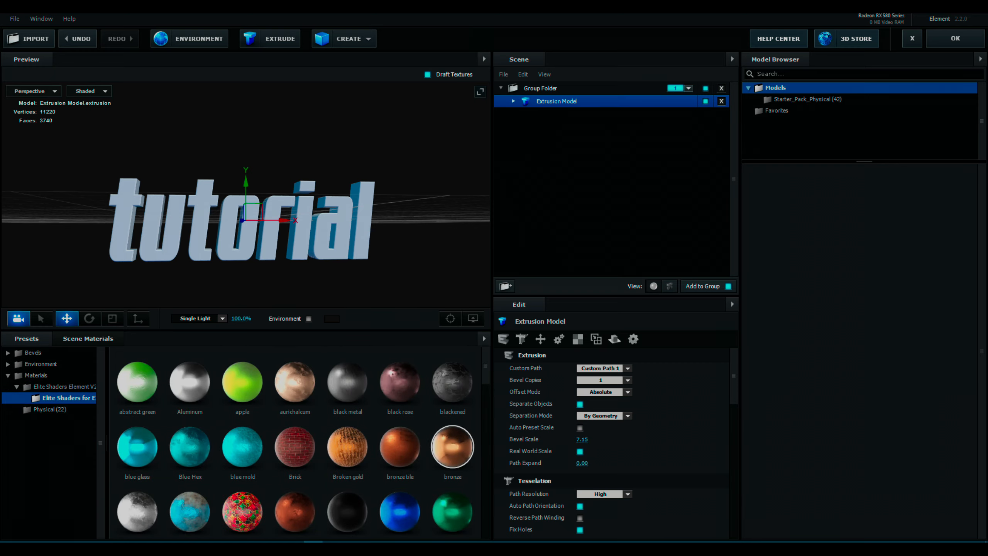
{"action": "scroll", "coordinate": [400, 446], "scroll_direction": "down", "scroll_amount": 2}
{"action": "scroll", "coordinate": [400, 447], "scroll_direction": "down", "scroll_amount": 15}
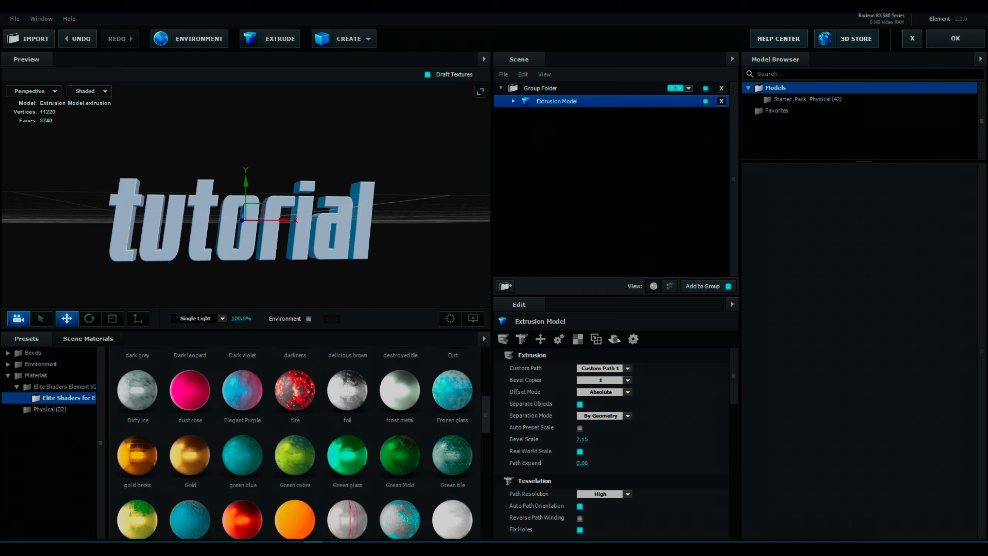
{"action": "scroll", "coordinate": [400, 447], "scroll_direction": "up", "scroll_amount": 5}
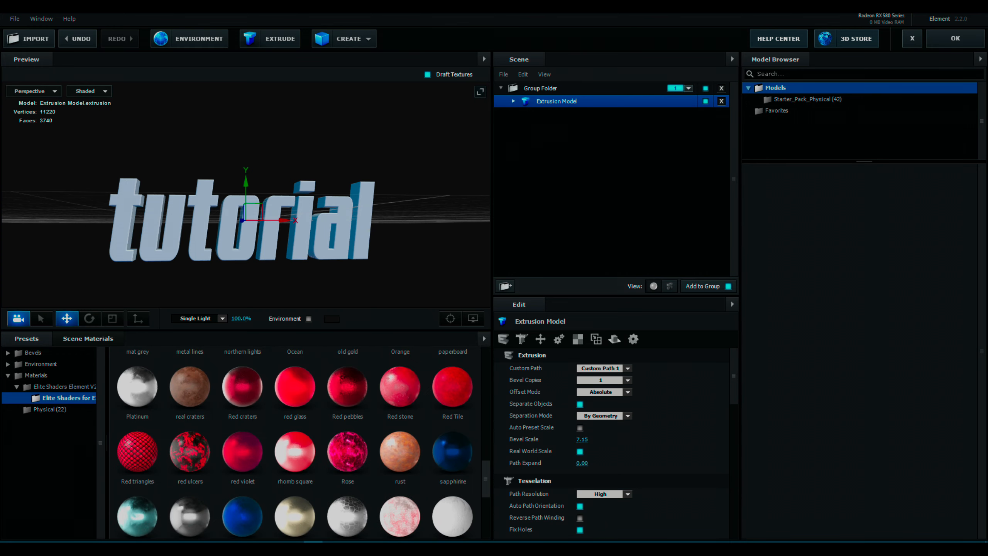
{"action": "scroll", "coordinate": [302, 443], "scroll_direction": "down", "scroll_amount": 2}
{"action": "scroll", "coordinate": [303, 442], "scroll_direction": "up", "scroll_amount": 4}
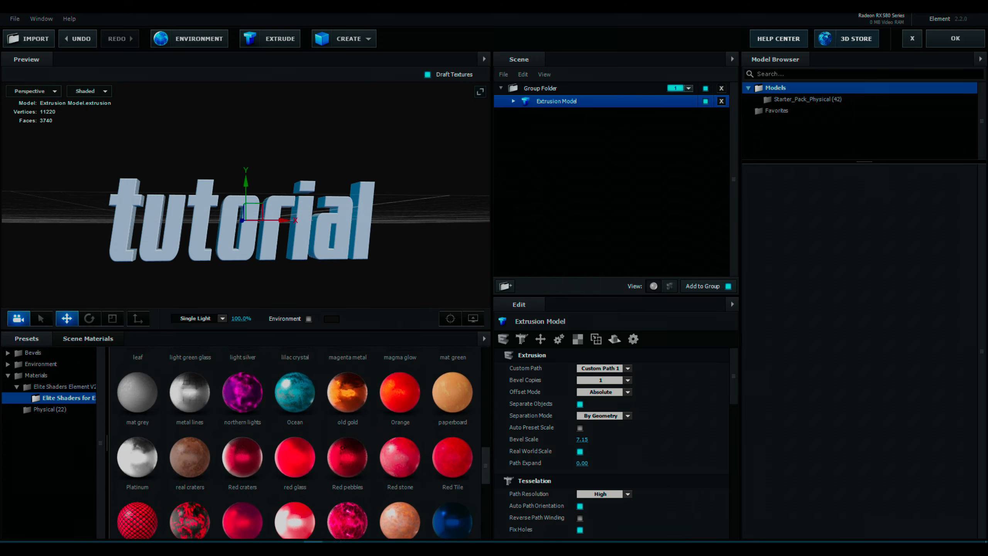
{"action": "scroll", "coordinate": [302, 442], "scroll_direction": "up", "scroll_amount": 8}
{"action": "scroll", "coordinate": [400, 408], "scroll_direction": "up", "scroll_amount": 1}
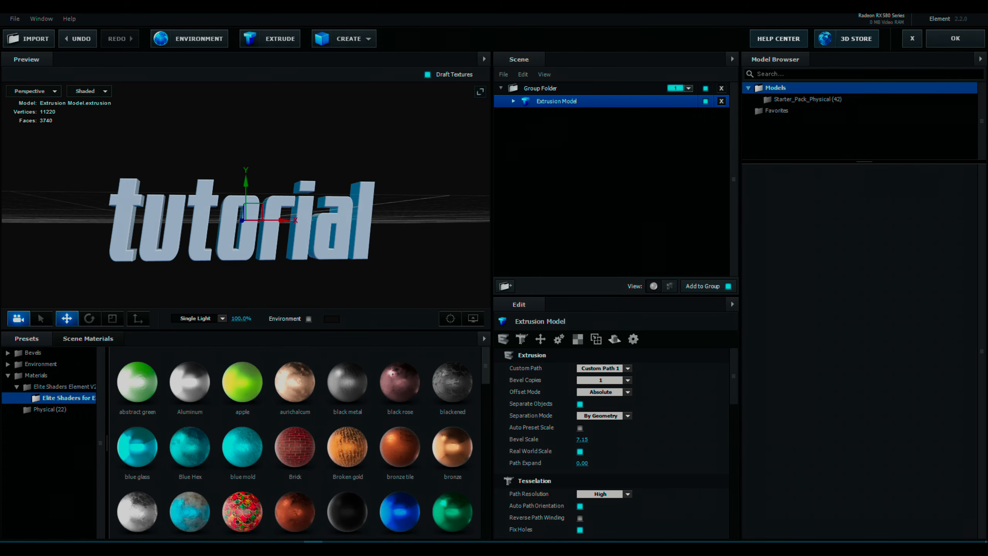
Step: Try the Paint_Red material from the Physical presets on the extruded text
{"action": "left_click", "coordinate": [49, 410]}
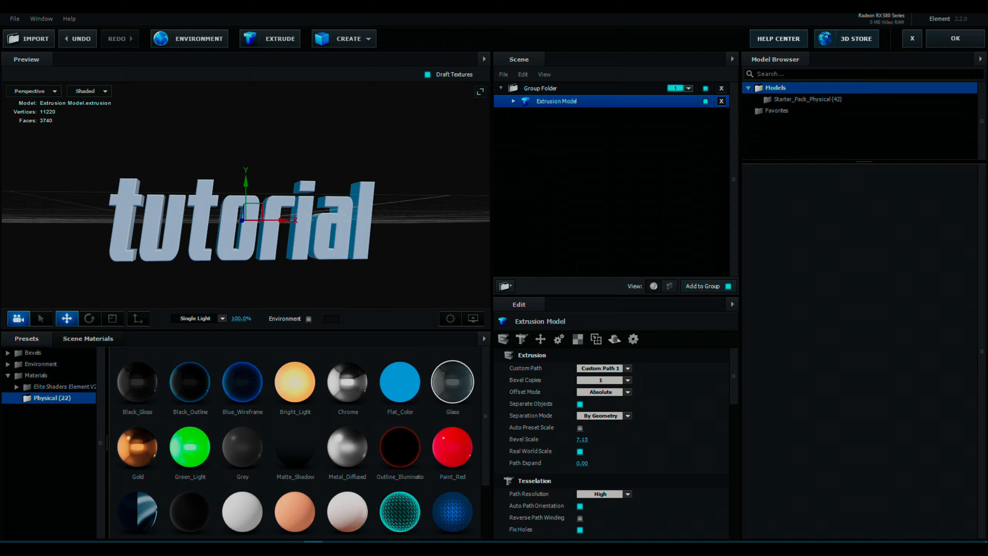
{"action": "mouse_move", "coordinate": [485, 393]}
{"action": "left_mouse_down"}
{"action": "mouse_move", "coordinate": [486, 445]}
{"action": "mouse_move", "coordinate": [485, 393]}
{"action": "left_mouse_up"}
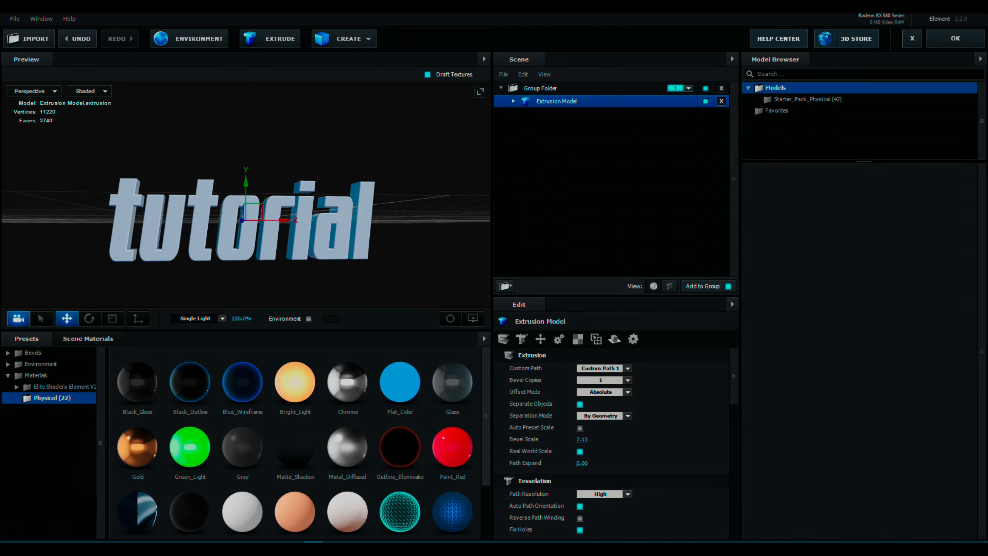
{"action": "scroll", "coordinate": [453, 447], "scroll_direction": "down", "scroll_amount": 1}
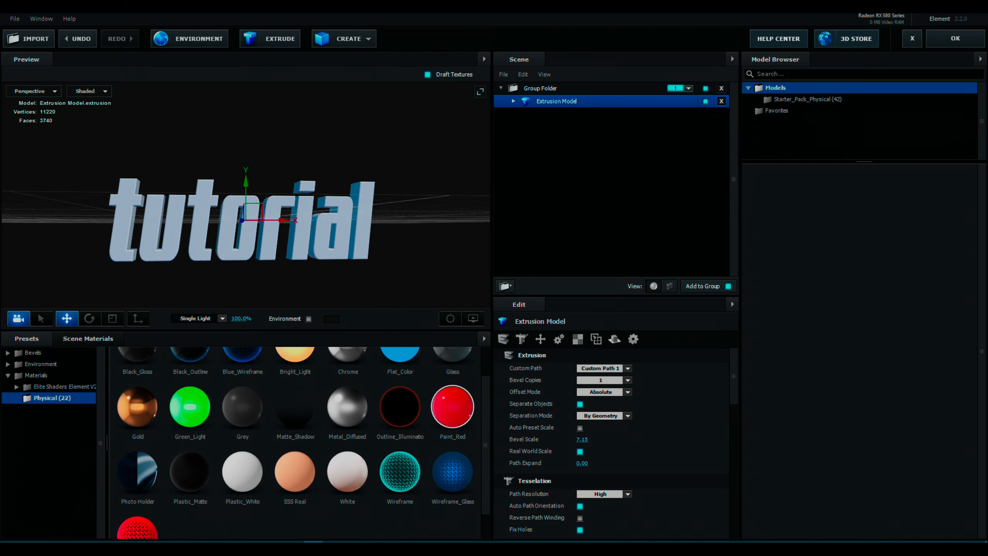
{"action": "double_click", "coordinate": [452, 407]}
{"action": "mouse_move", "coordinate": [374, 233]}
{"action": "left_mouse_down"}
{"action": "mouse_move", "coordinate": [202, 253]}
{"action": "mouse_move", "coordinate": [327, 257]}
{"action": "mouse_move", "coordinate": [389, 210]}
{"action": "mouse_move", "coordinate": [334, 241]}
{"action": "mouse_move", "coordinate": [233, 230]}
{"action": "mouse_move", "coordinate": [327, 211]}
{"action": "left_mouse_up"}
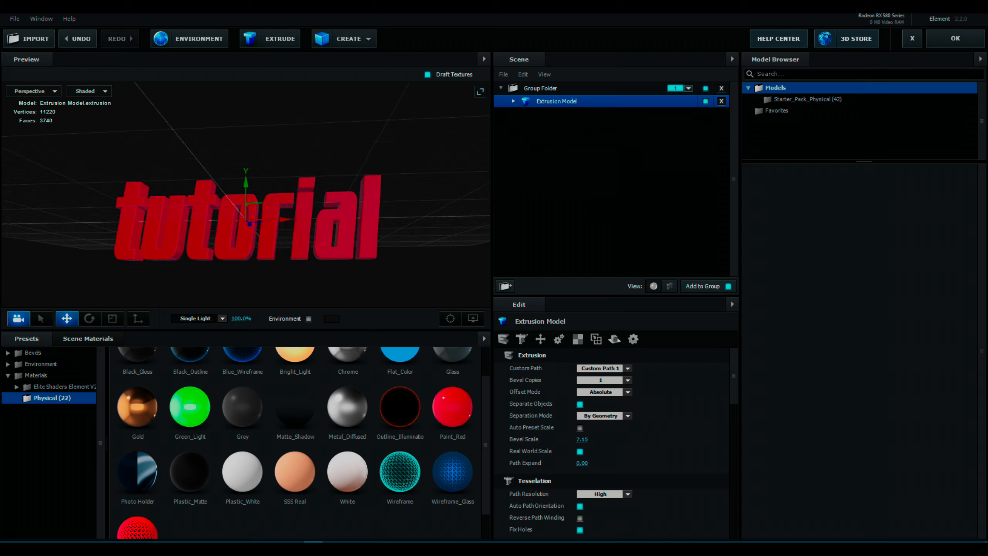
Step: Apply the Chrome material to the extruded text and accept the Element scene
{"action": "scroll", "coordinate": [347, 389], "scroll_direction": "up", "scroll_amount": 1}
{"action": "double_click", "coordinate": [348, 377]}
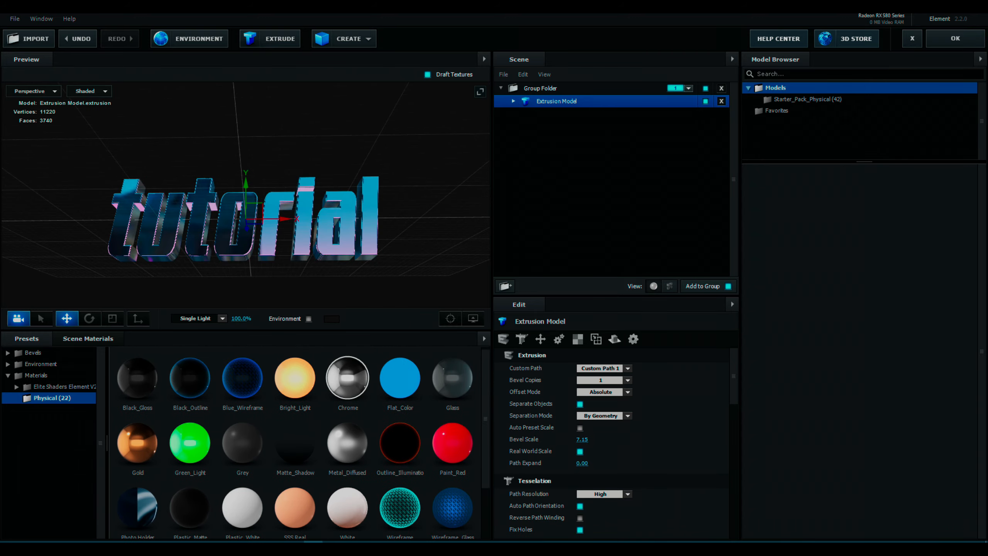
{"action": "left_click_drag", "start_coordinate": [343, 249], "coordinate": [335, 218]}
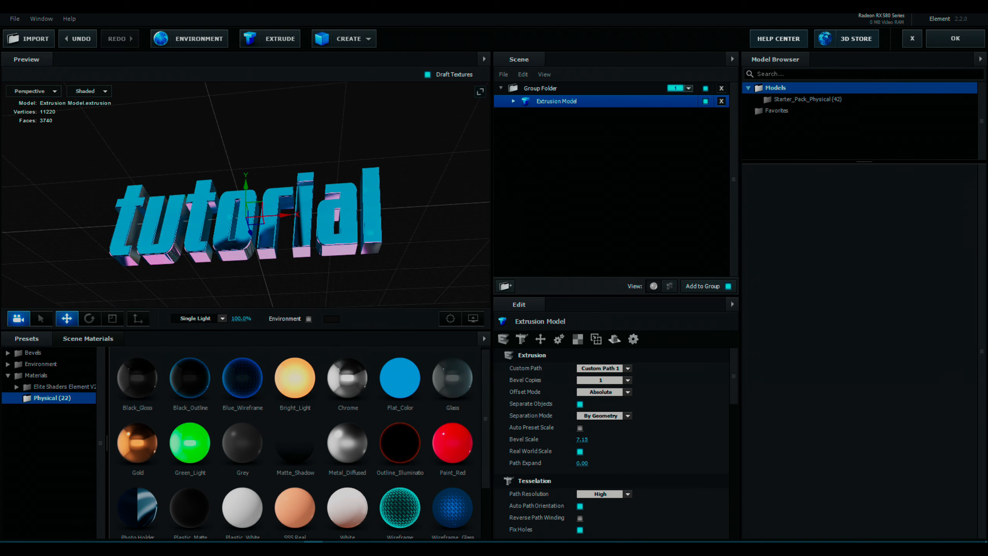
{"action": "left_click", "coordinate": [955, 38]}
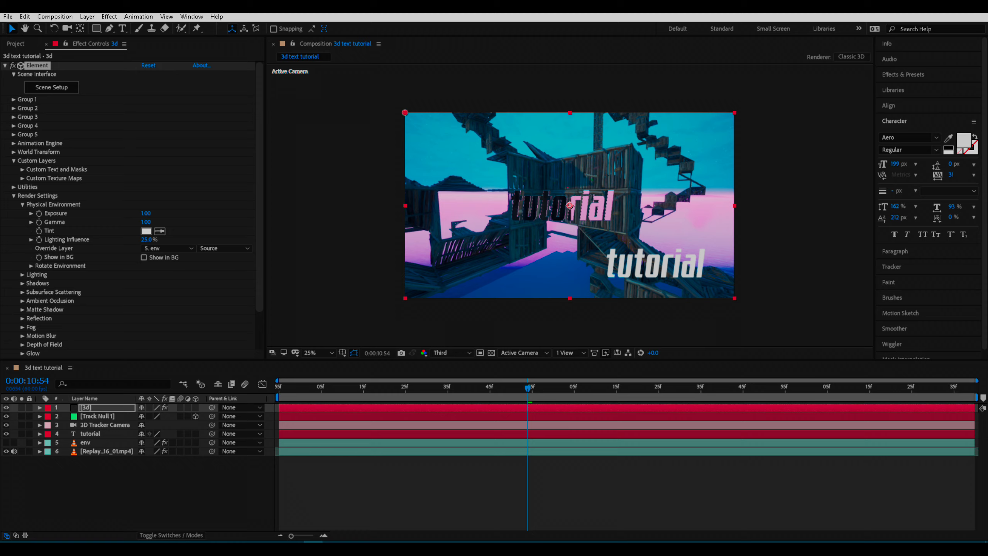
Step: Match Element's Group 1 position to Track Null 1: Position XY 1132.2, -867.3 and Position Z 10061.3
{"action": "left_click", "coordinate": [98, 416]}
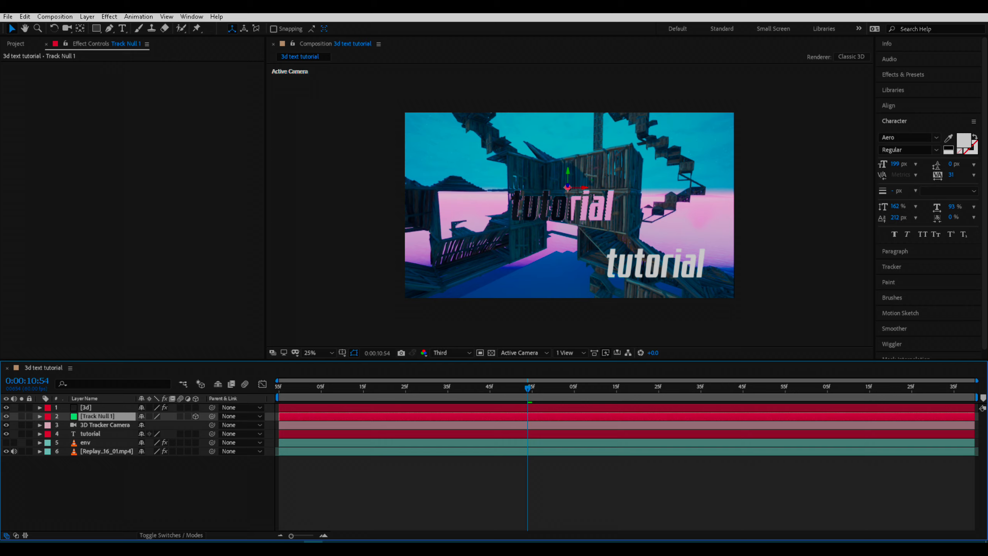
{"action": "key", "text": "p"}
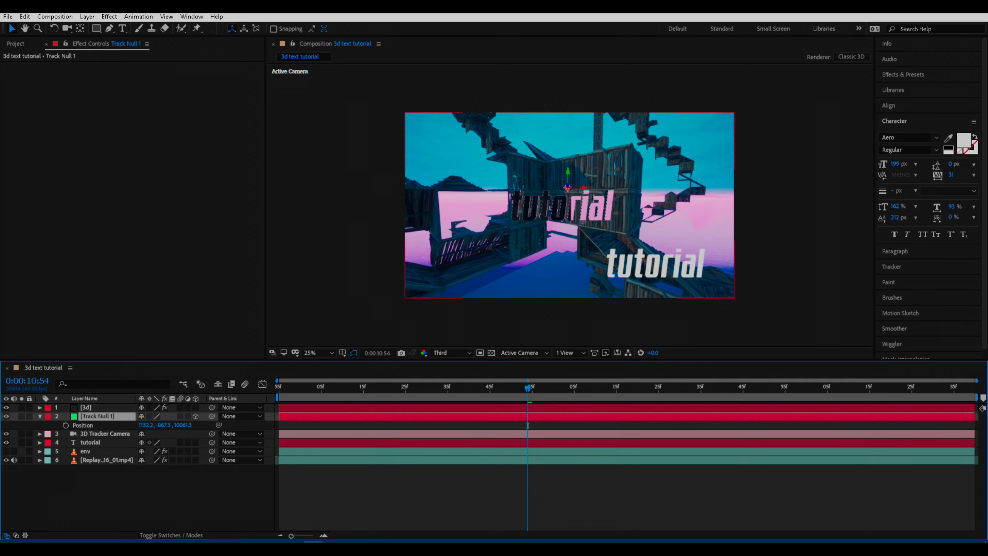
{"action": "key", "text": "ctrl+Up"}
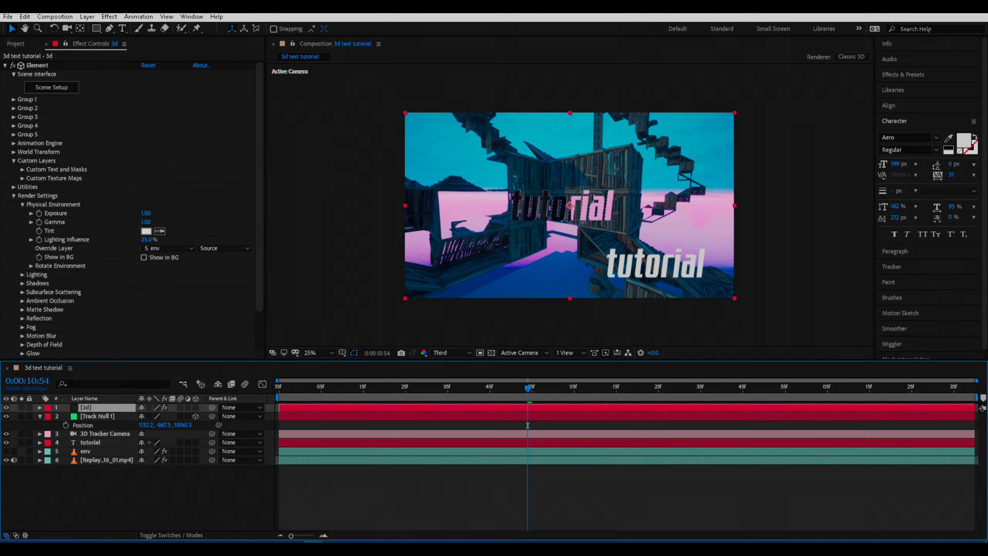
{"action": "left_click", "coordinate": [13, 99]}
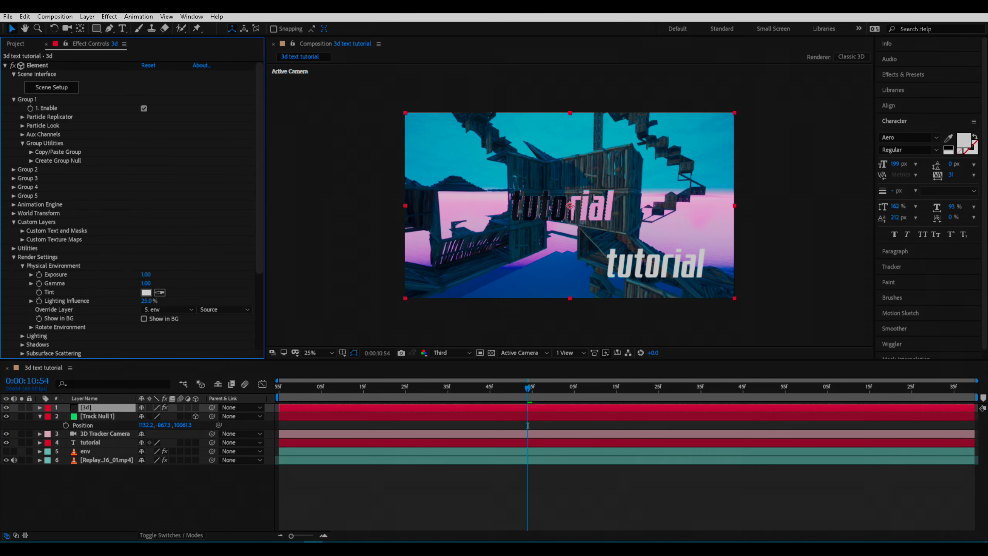
{"action": "left_click", "coordinate": [22, 116]}
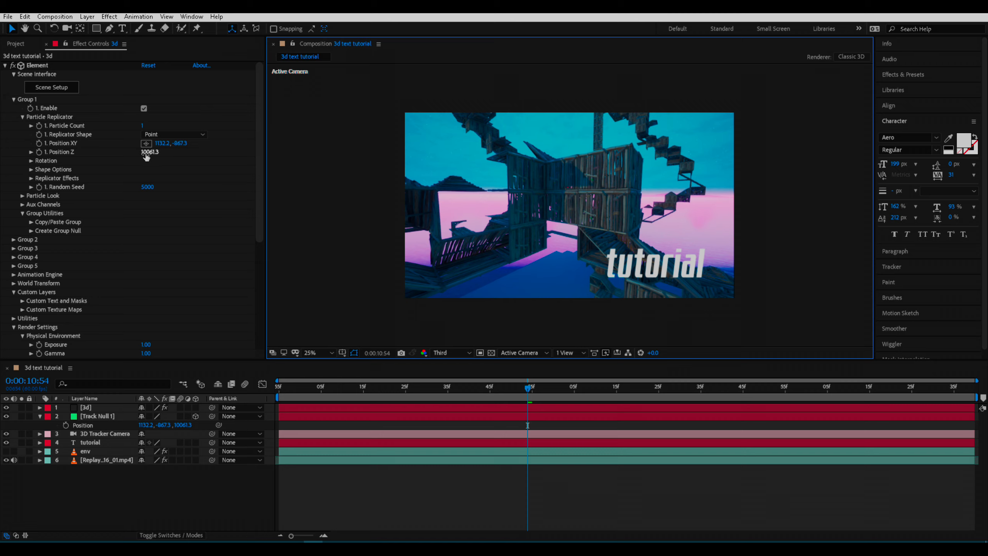
Step: Set the Group 1 X position to 1119.2 and raise its Particle Size to 72.60
{"action": "left_click_drag", "start_coordinate": [165, 146], "coordinate": [99, 159]}
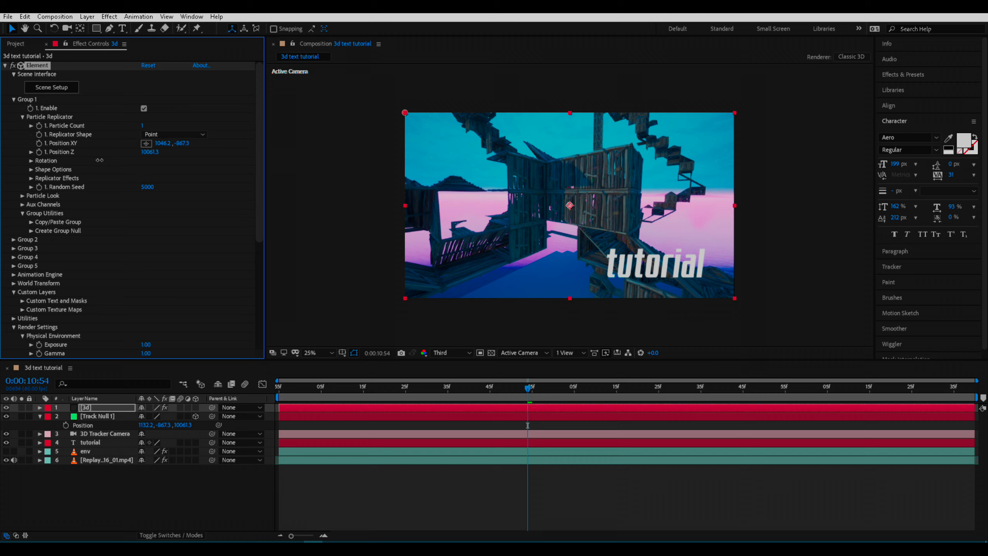
{"action": "left_click_drag", "start_coordinate": [379, 168], "coordinate": [185, 168]}
{"action": "left_click", "coordinate": [23, 196]}
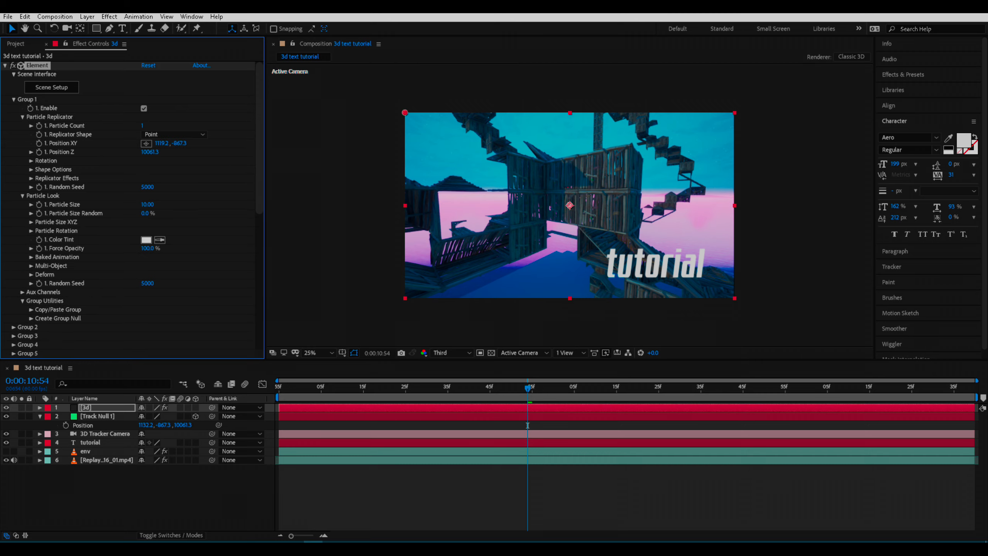
{"action": "left_click_drag", "start_coordinate": [147, 205], "coordinate": [477, 211]}
{"action": "scroll", "coordinate": [476, 212], "scroll_direction": "up", "scroll_amount": 2}
{"action": "left_click", "coordinate": [31, 231]}
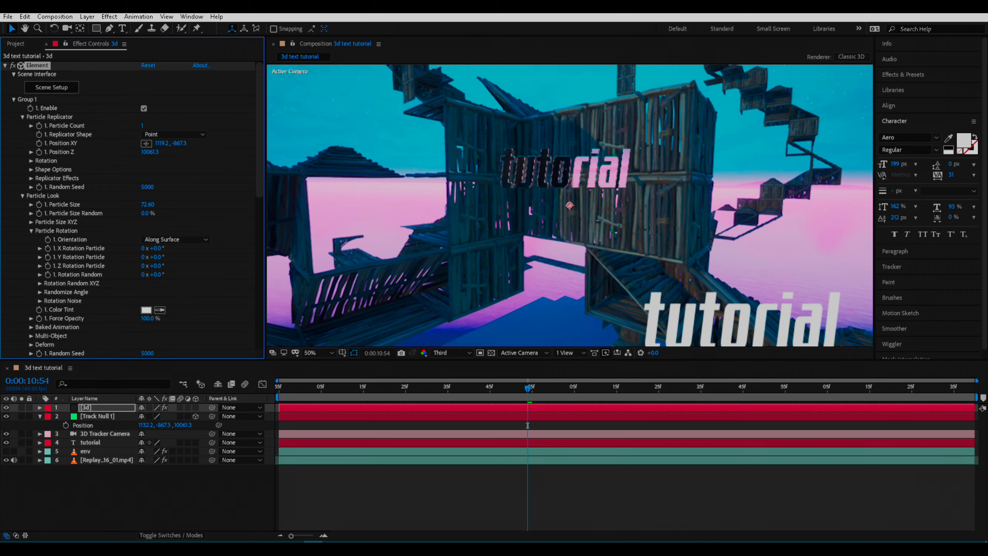
Step: Preview the tracked text, then bring it closer with Group 1 Position Z 6781.3 and X position 781.2
{"action": "key", "text": "space"}
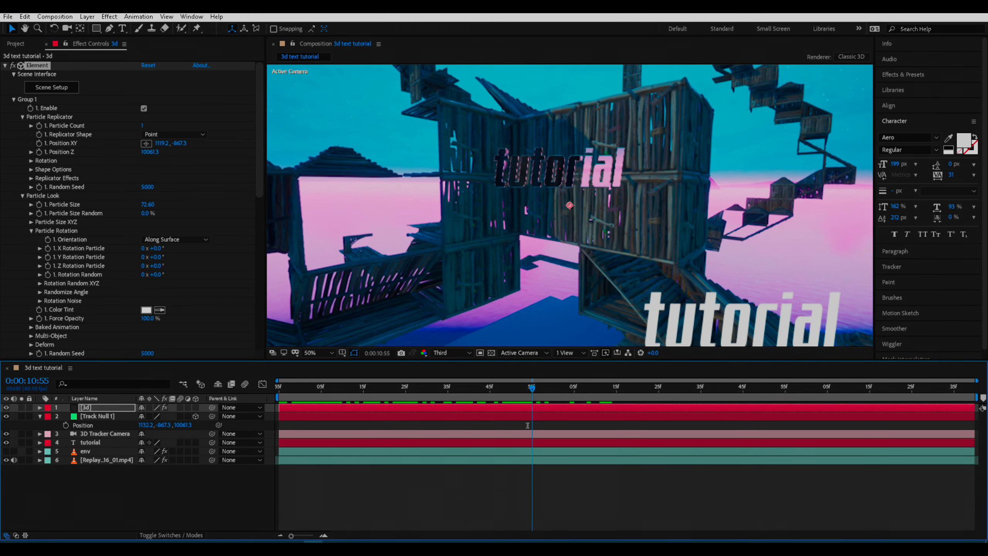
{"action": "key", "text": "space"}
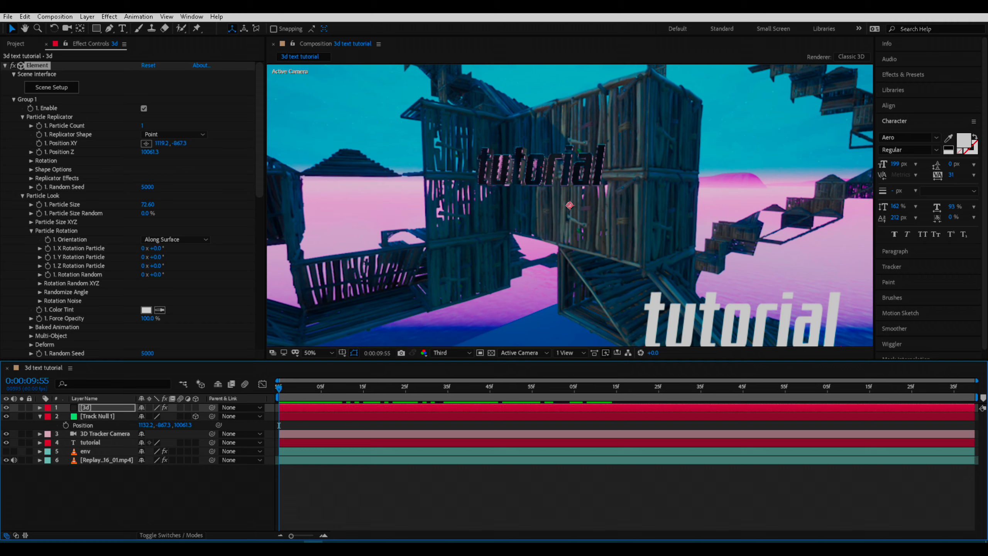
{"action": "left_click_drag", "start_coordinate": [150, 151], "coordinate": [2, 163]}
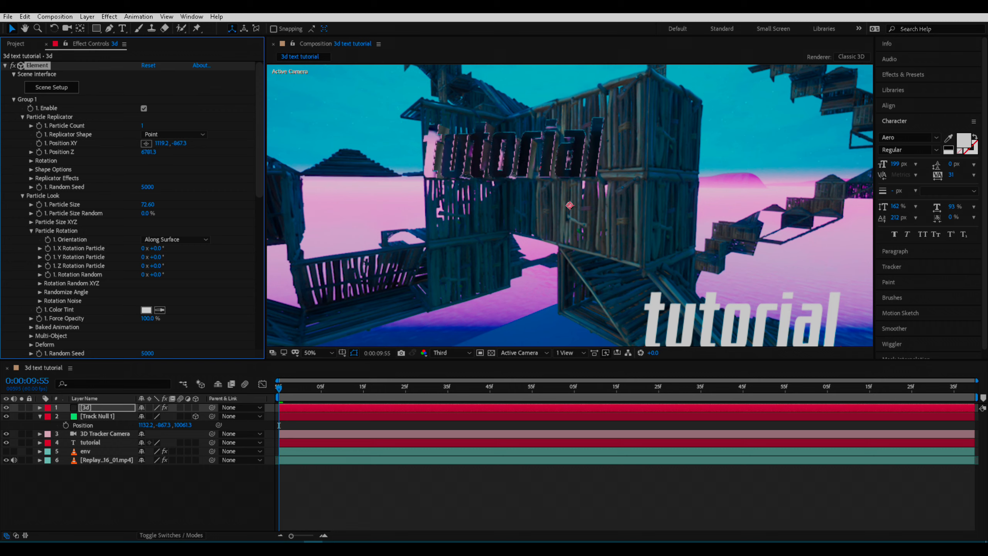
{"action": "left_click_drag", "start_coordinate": [159, 143], "coordinate": [3, 161]}
{"action": "mouse_move", "coordinate": [160, 144]}
{"action": "left_mouse_down"}
{"action": "mouse_move", "coordinate": [145, 148]}
{"action": "mouse_move", "coordinate": [175, 150]}
{"action": "left_mouse_up"}
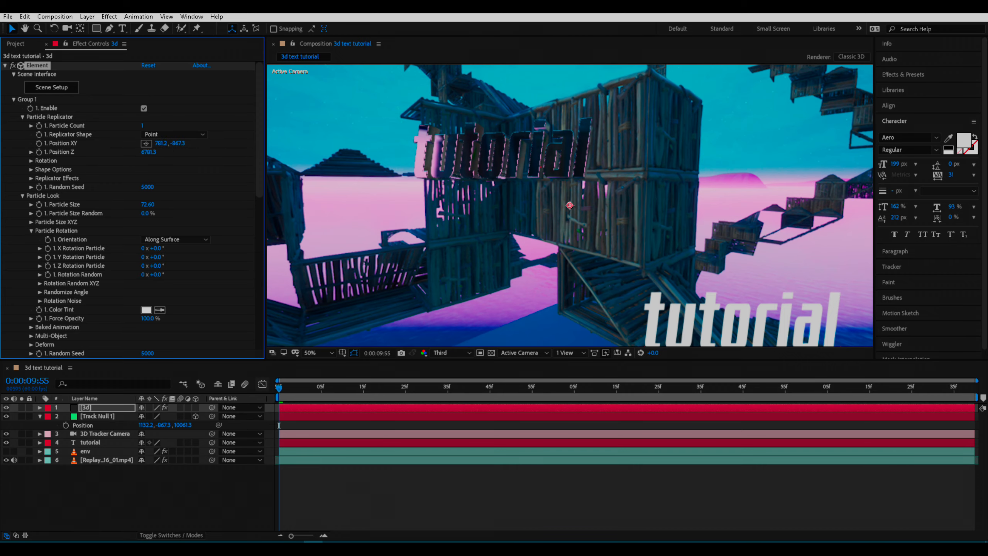
Step: Set the Group 1 X position to 489.2 and check the text's placement by playing the composition
{"action": "key", "text": "space"}
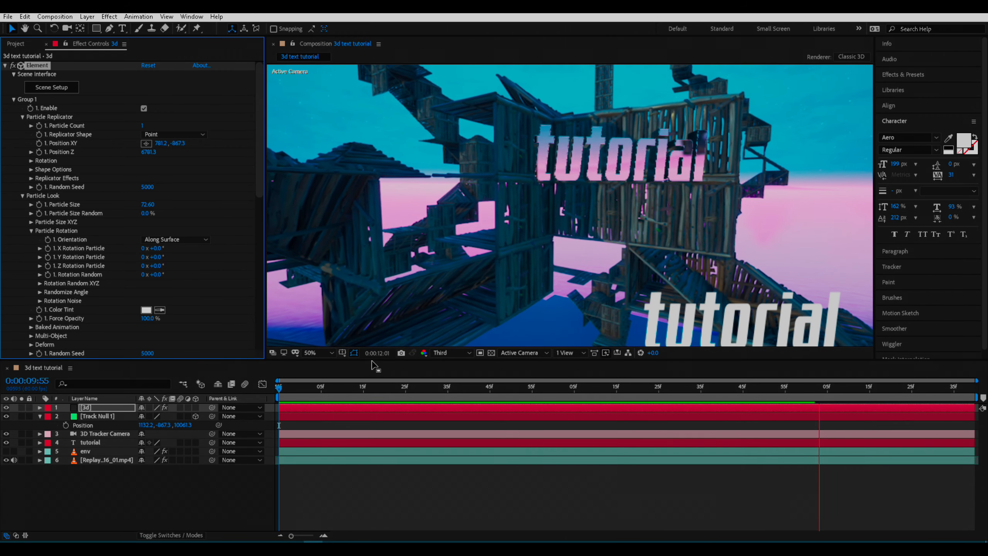
{"action": "key", "text": "space"}
{"action": "left_click_drag", "start_coordinate": [162, 145], "coordinate": [30, 160]}
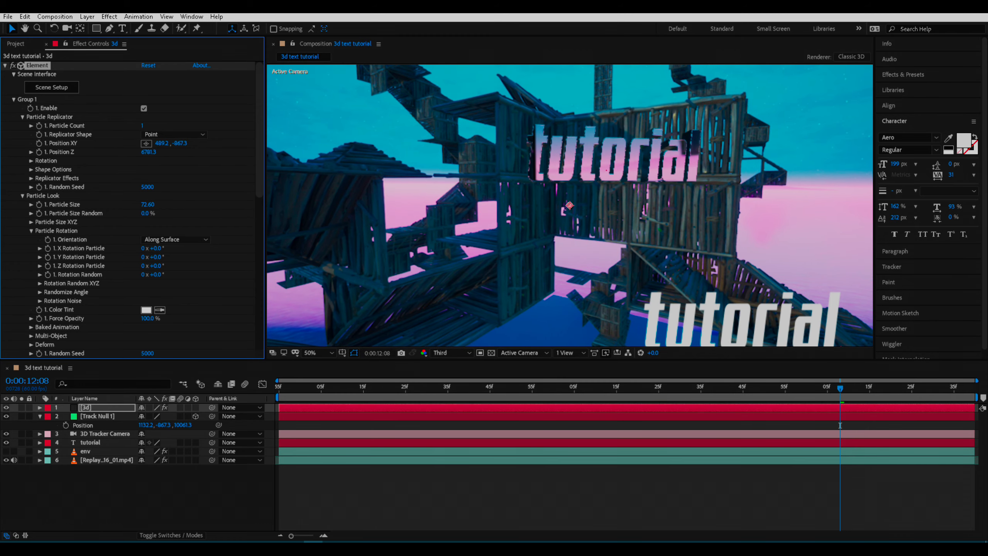
{"action": "key", "text": "space"}
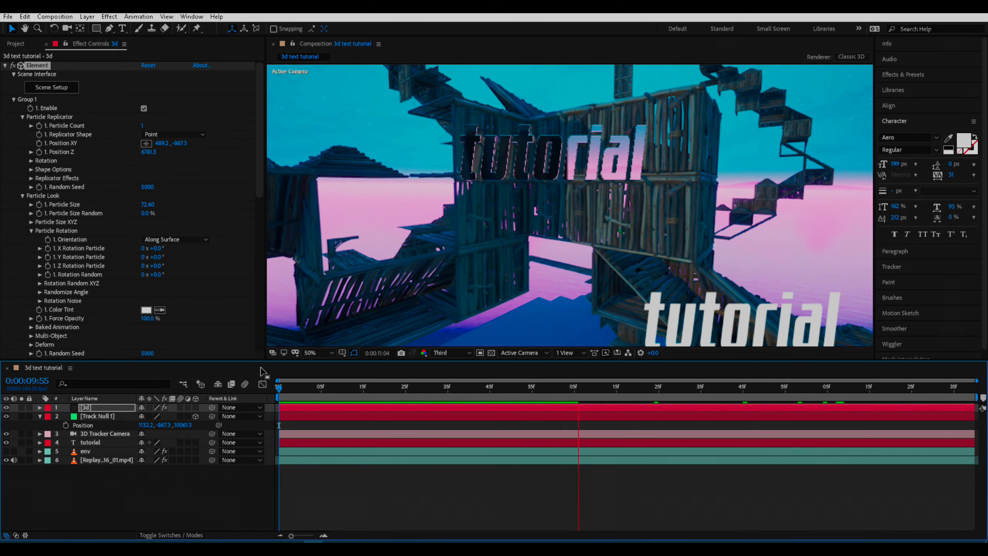
{"action": "key", "text": "space"}
{"action": "key", "text": "space"}
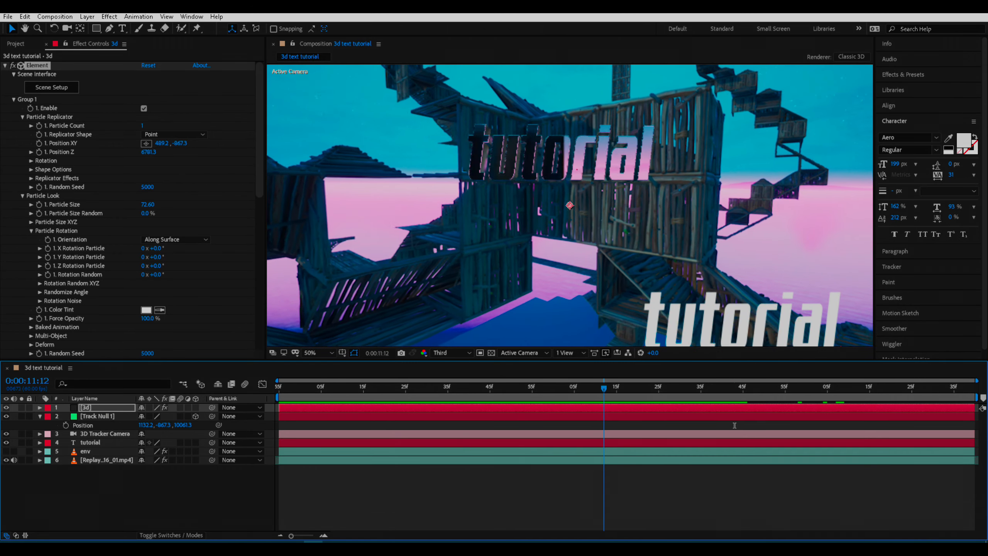
Step: At 0:00:11:29, enable ambient occlusion in Element's render settings with the AO Mode set to SSAO
{"action": "left_click", "coordinate": [675, 425]}
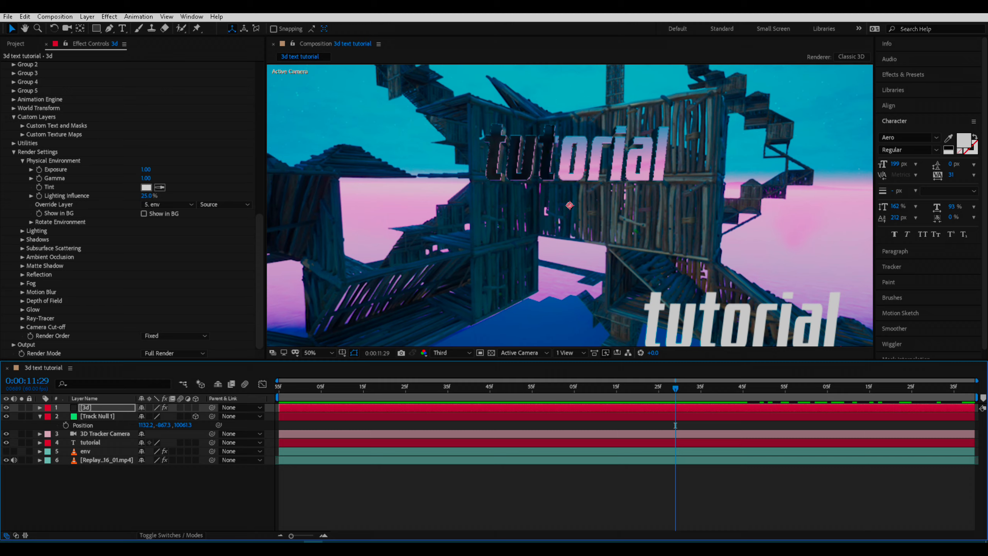
{"action": "left_click", "coordinate": [22, 257]}
{"action": "scroll", "coordinate": [22, 257], "scroll_direction": "down", "scroll_amount": 1}
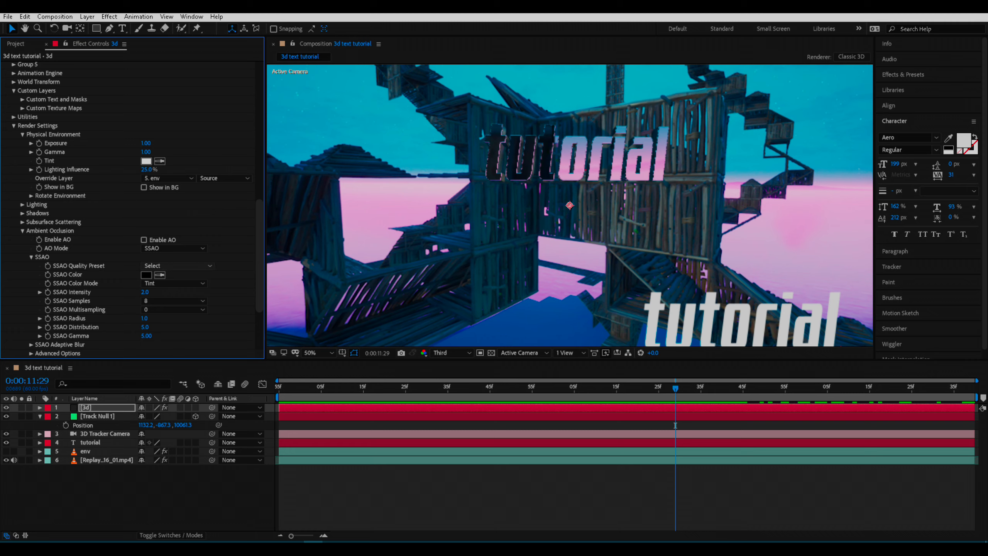
{"action": "left_click", "coordinate": [144, 240]}
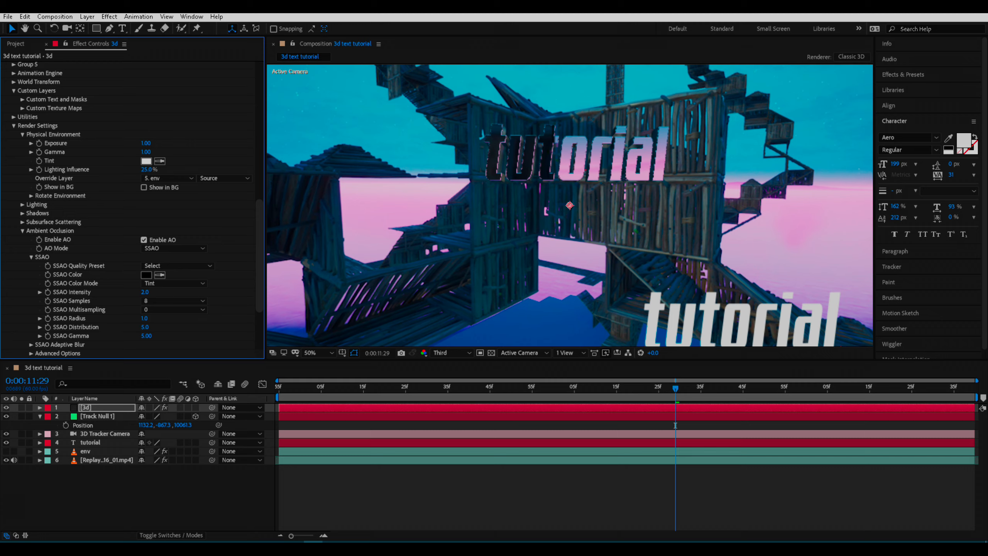
{"action": "left_click", "coordinate": [173, 248]}
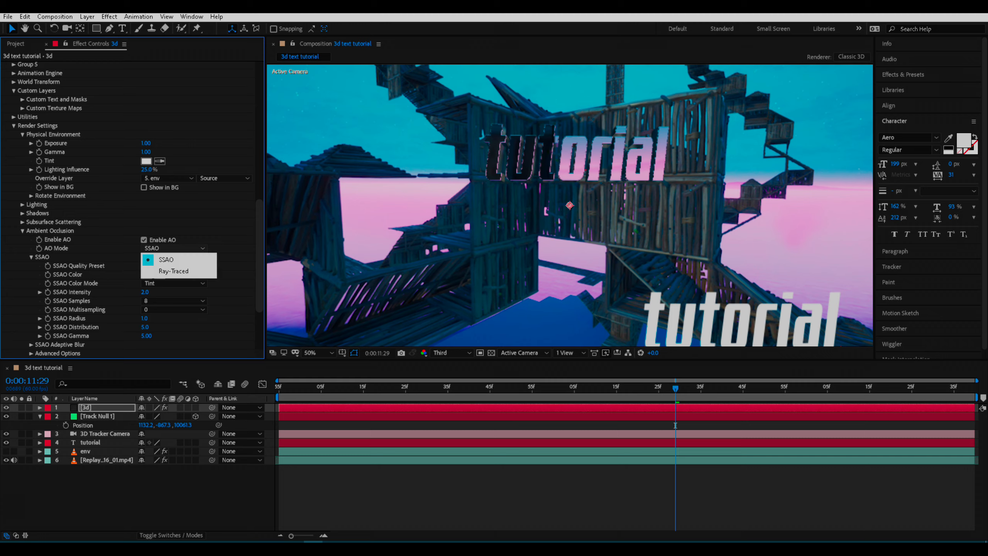
{"action": "left_click", "coordinate": [174, 260]}
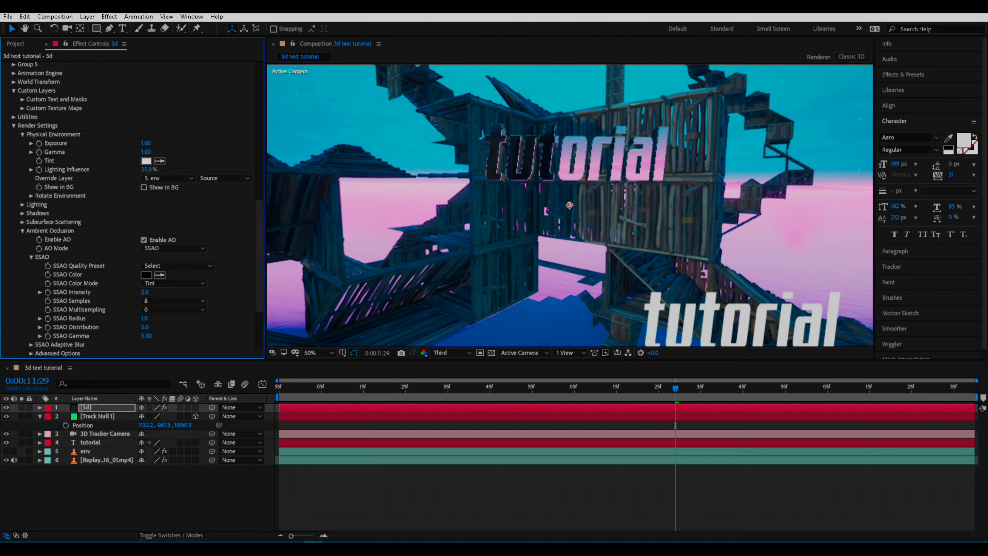
Step: Set the SSAO Quality Preset to Ultra (Slower), SSAO Intensity to 21.4 and SSAO Radius to 6.0
{"action": "left_click", "coordinate": [177, 266]}
{"action": "left_click", "coordinate": [177, 323]}
{"action": "left_click", "coordinate": [177, 265]}
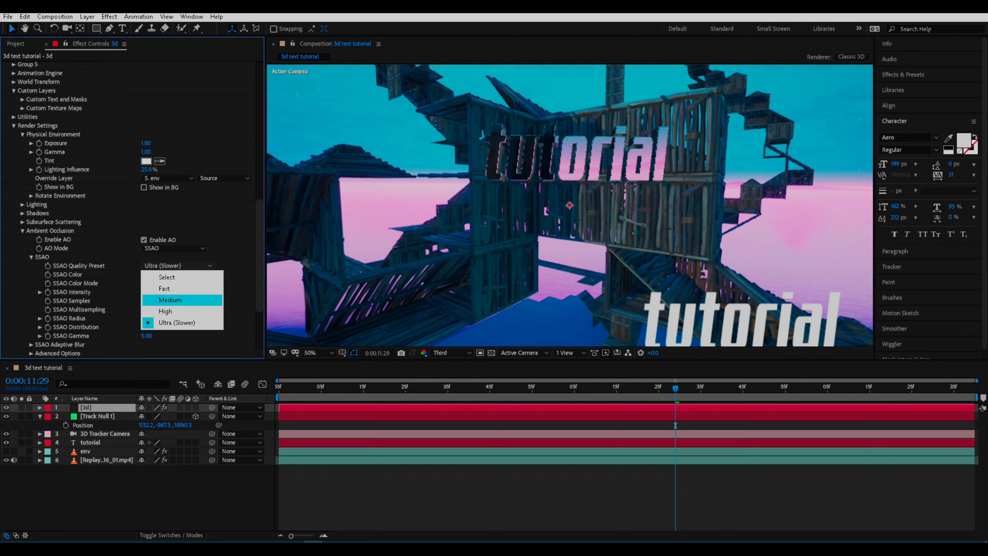
{"action": "left_click", "coordinate": [167, 323]}
{"action": "left_click_drag", "start_coordinate": [146, 295], "coordinate": [333, 305]}
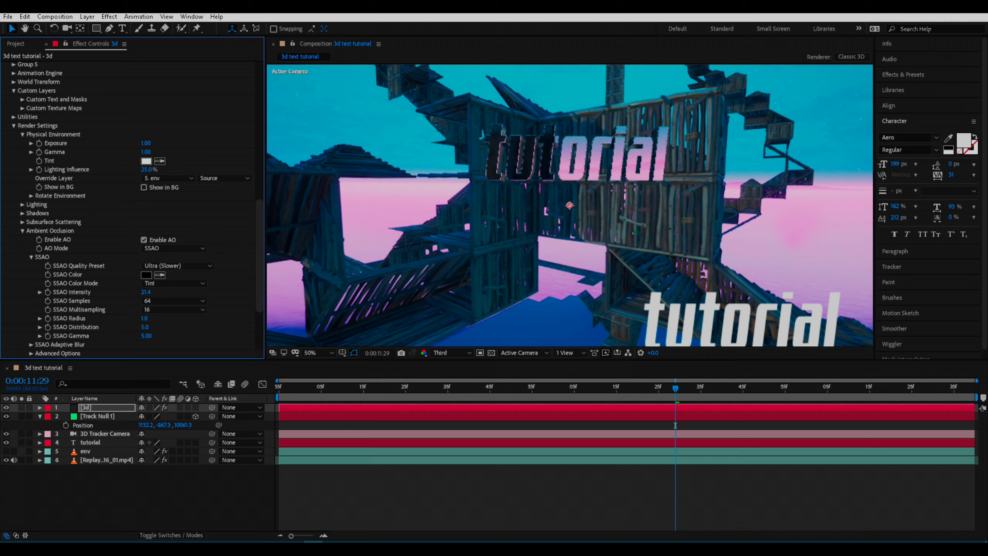
{"action": "left_click_drag", "start_coordinate": [143, 319], "coordinate": [157, 319]}
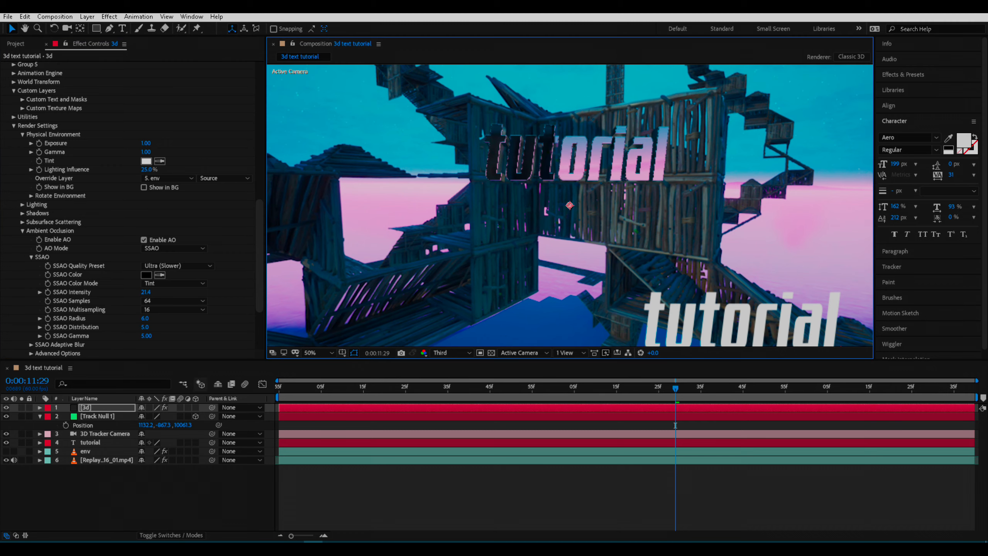
Step: Hide the flat tutorial text layer and preview the composition with only the 3D text showing
{"action": "left_click", "coordinate": [6, 443]}
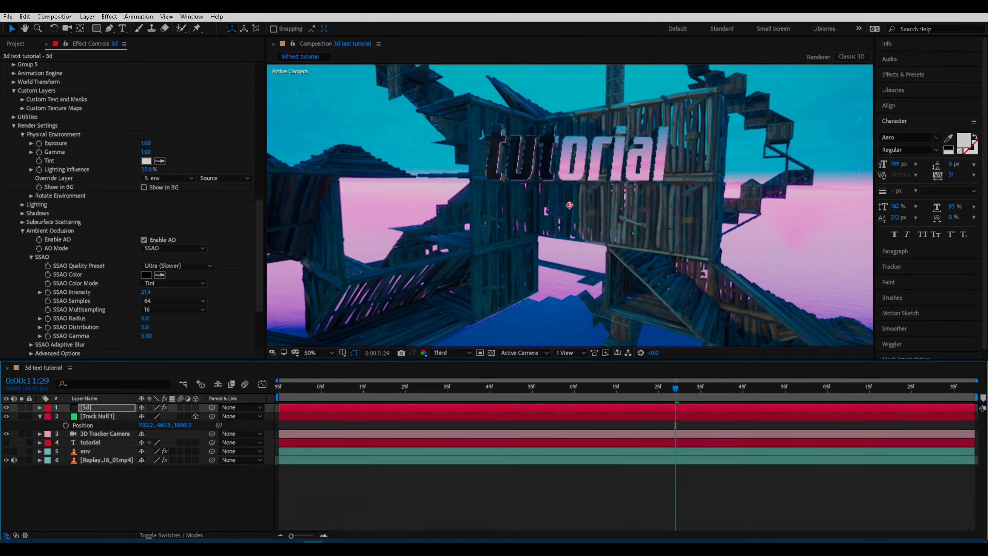
{"action": "left_click_drag", "start_coordinate": [675, 426], "coordinate": [511, 425]}
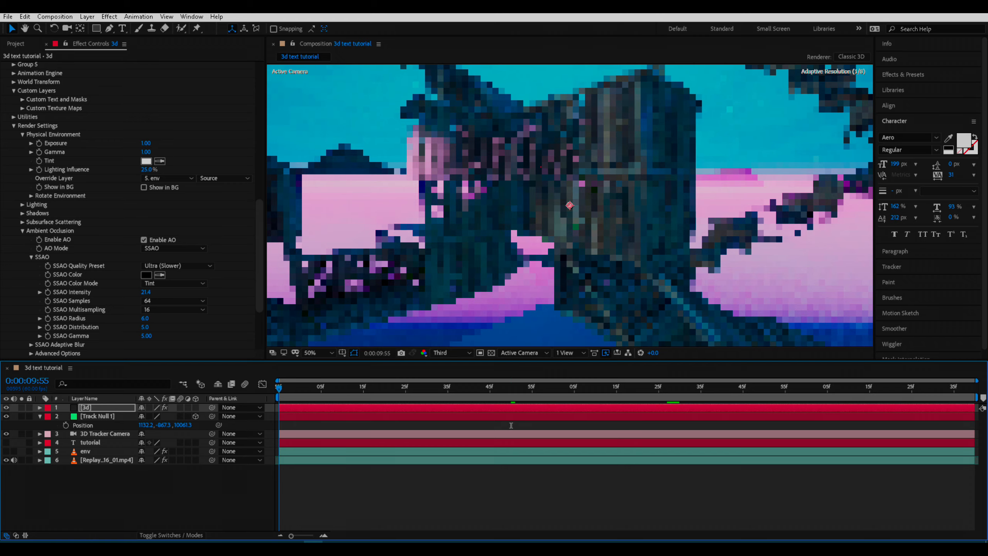
{"action": "key", "text": "space"}
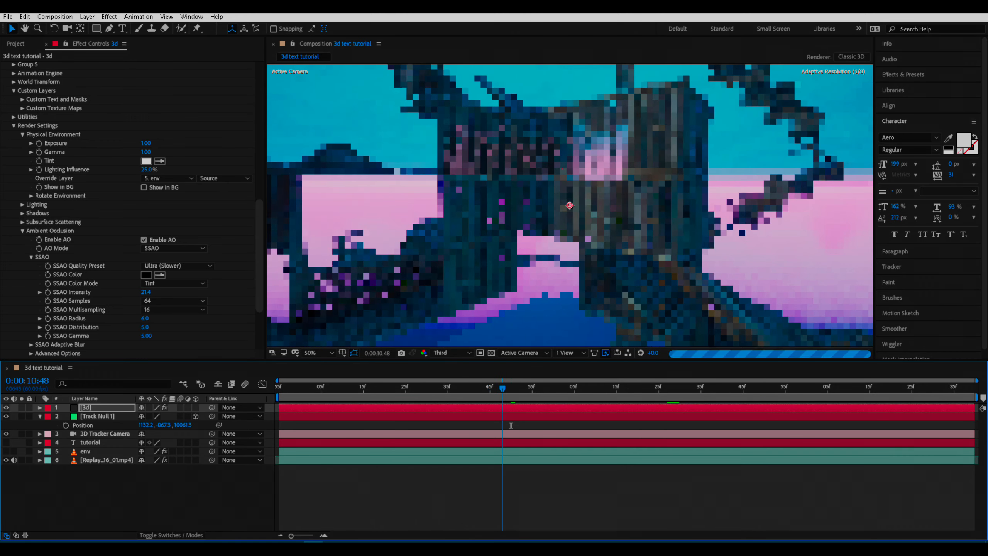
{"action": "key", "text": "space"}
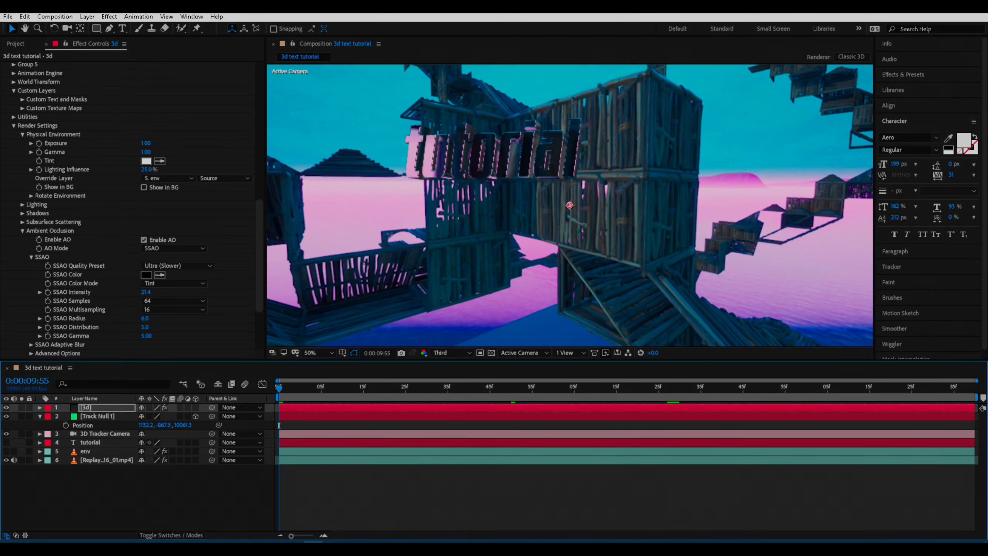
Step: Compare the Sun Set and Sun presets for Element's added lighting, keep Sun Set, and preview the composition
{"action": "left_click", "coordinate": [23, 204]}
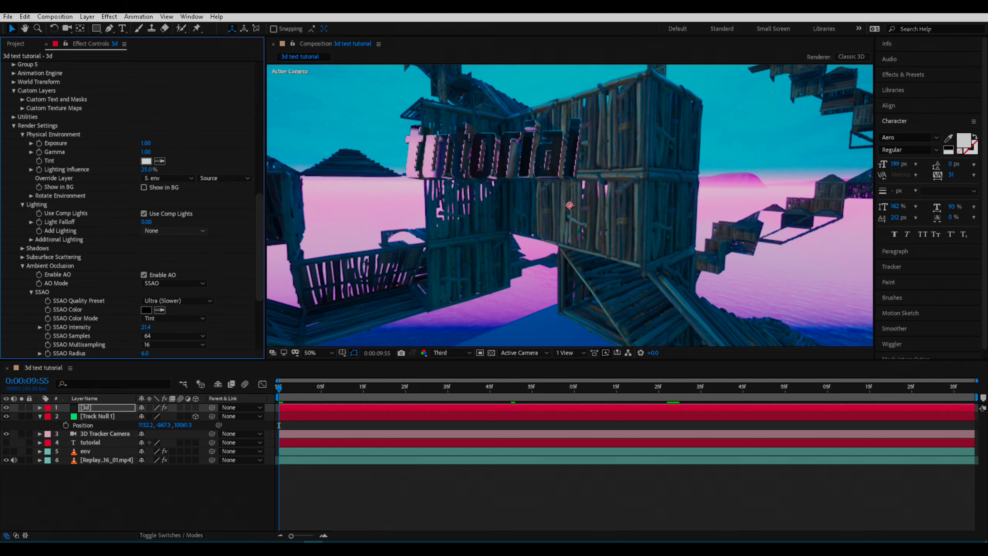
{"action": "left_click", "coordinate": [174, 230]}
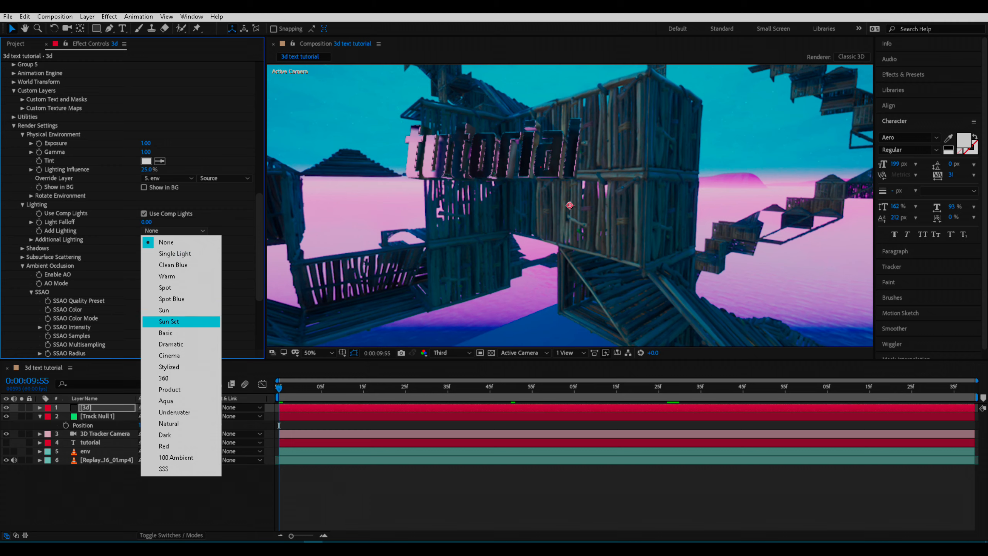
{"action": "left_click", "coordinate": [168, 321]}
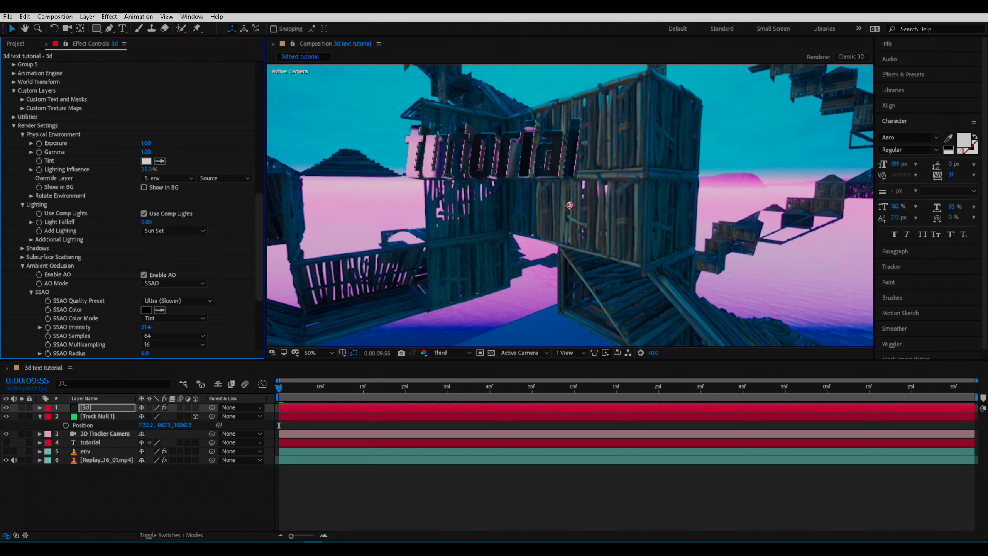
{"action": "left_click", "coordinate": [173, 230]}
{"action": "left_click", "coordinate": [168, 310]}
{"action": "left_click", "coordinate": [173, 230]}
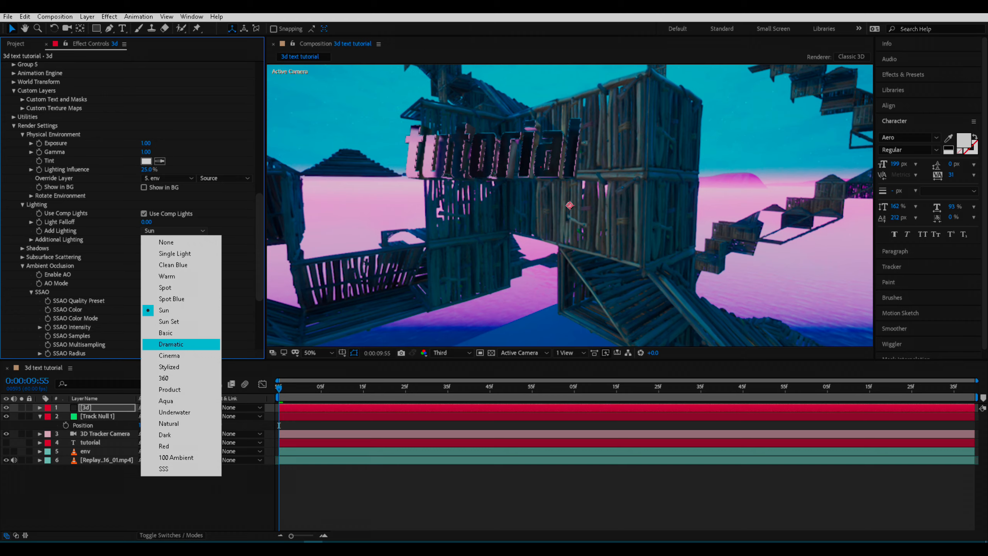
{"action": "left_click", "coordinate": [168, 321]}
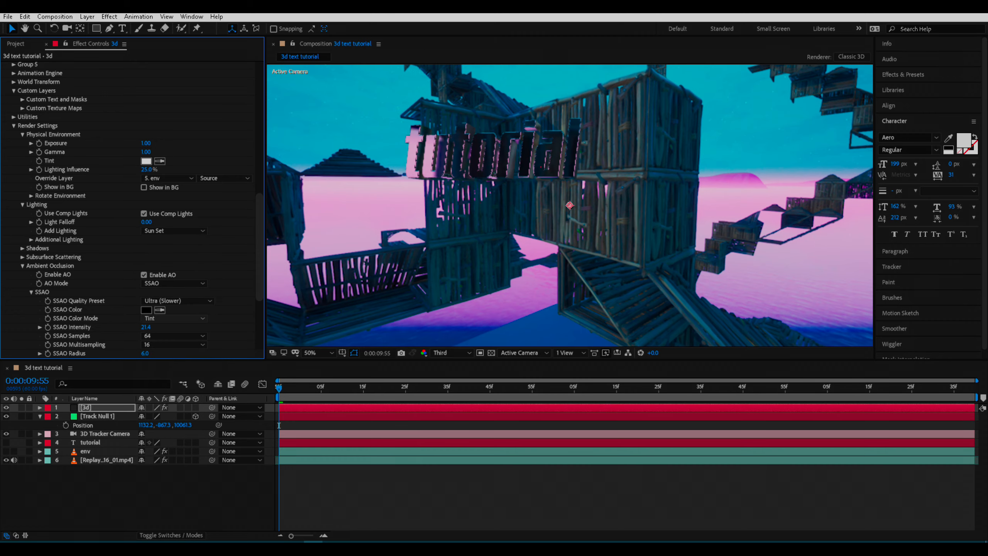
{"action": "key", "text": "space"}
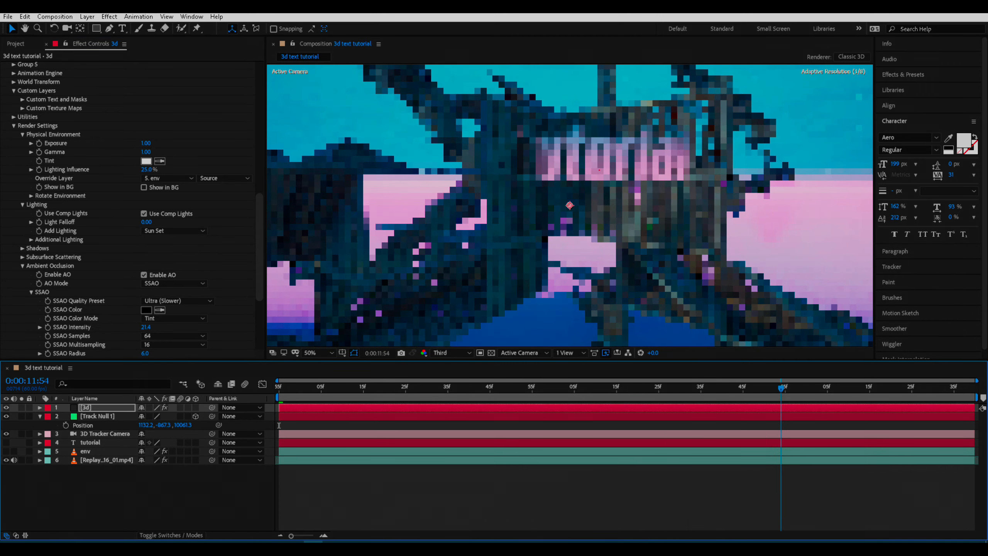
{"action": "key", "text": "space"}
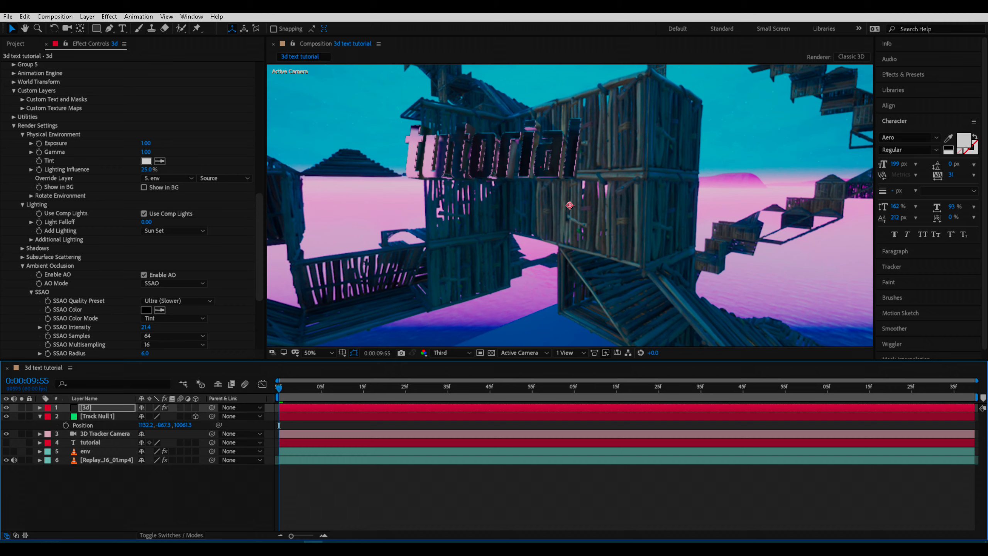
{"action": "scroll", "coordinate": [133, 207], "scroll_direction": "down", "scroll_amount": 4}
{"action": "scroll", "coordinate": [145, 116], "scroll_direction": "up", "scroll_amount": 5}
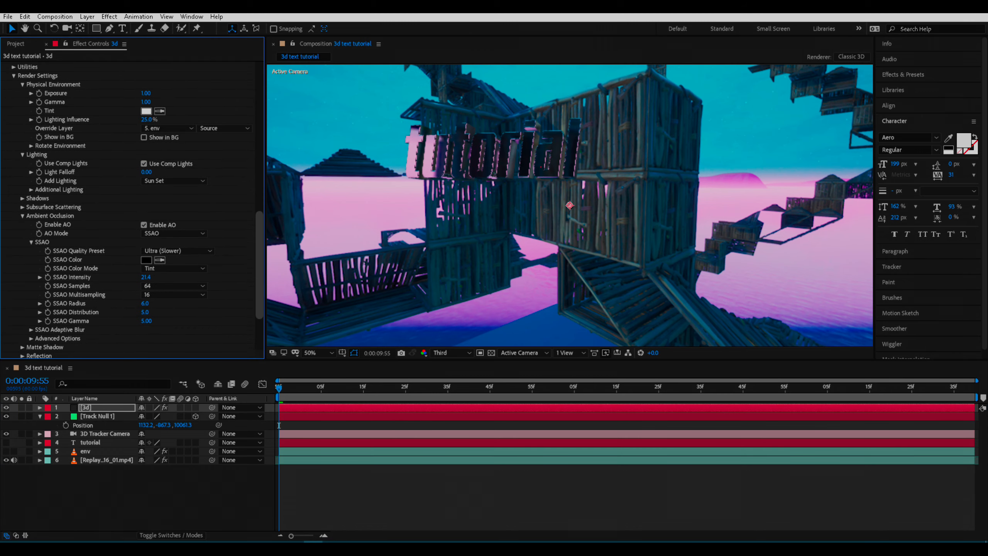
{"action": "scroll", "coordinate": [145, 117], "scroll_direction": "down", "scroll_amount": 3}
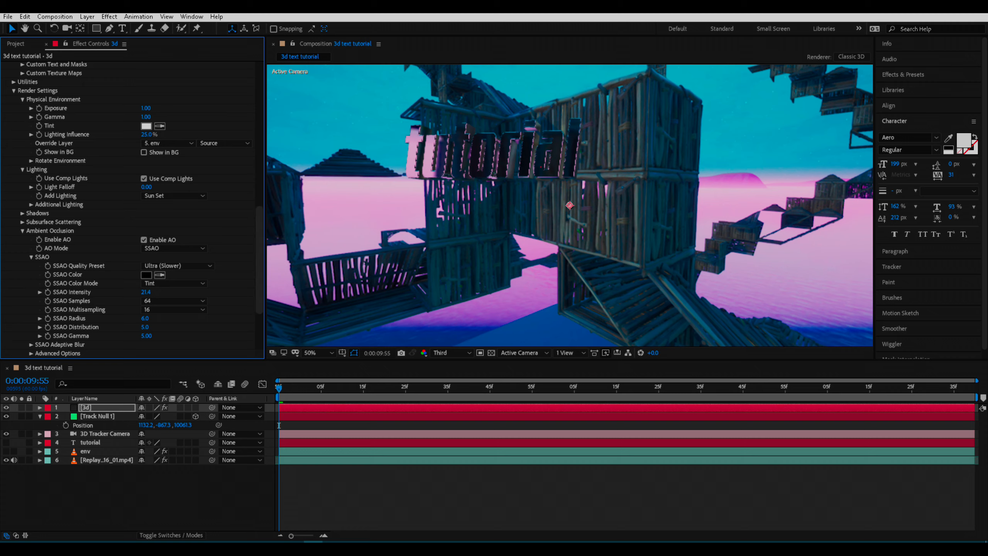
{"action": "scroll", "coordinate": [145, 116], "scroll_direction": "up", "scroll_amount": 4}
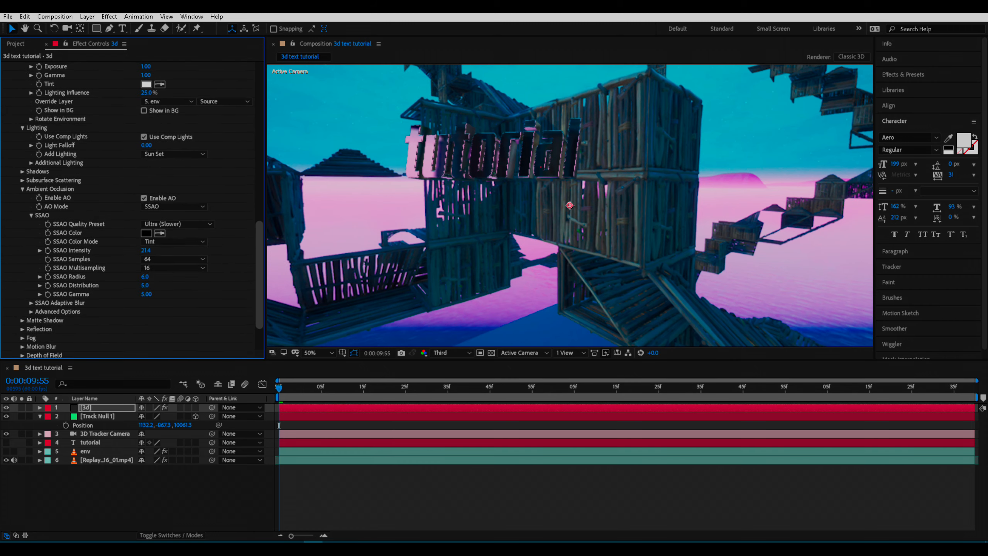
Step: Enable Multi-Object in Group 1's Particle Look and reveal its rotation properties in the timeline
{"action": "scroll", "coordinate": [132, 206], "scroll_direction": "up", "scroll_amount": 12}
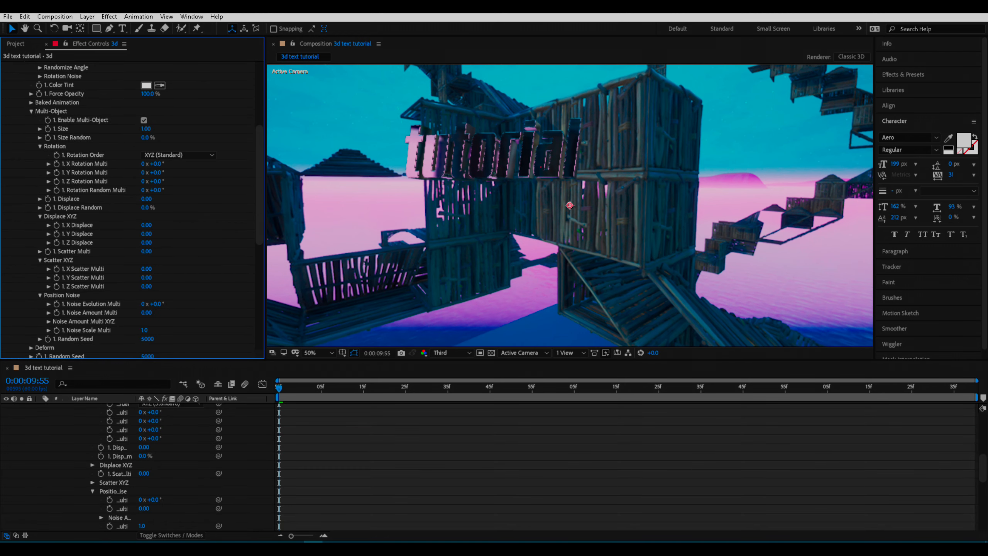
{"action": "scroll", "coordinate": [506, 467], "scroll_direction": "down", "scroll_amount": 3}
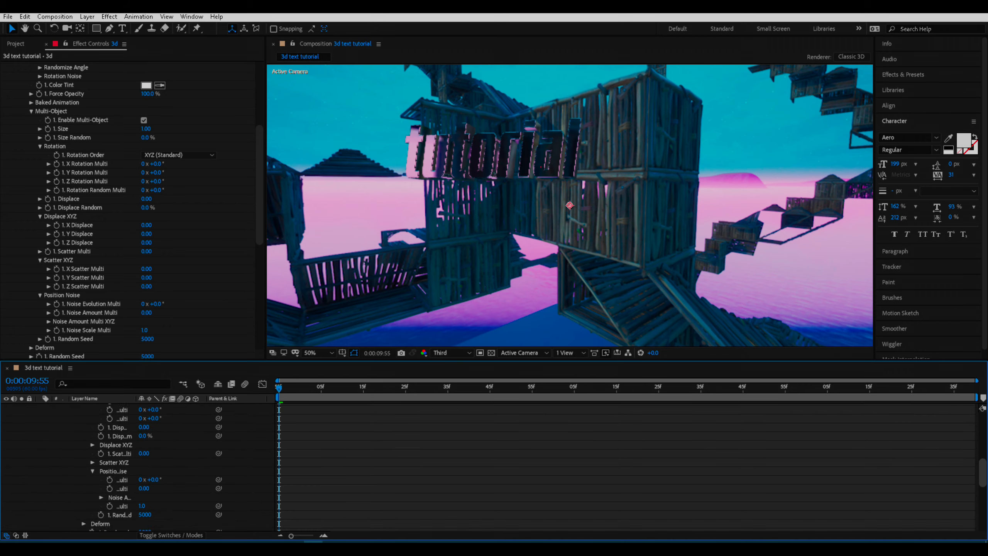
{"action": "scroll", "coordinate": [506, 467], "scroll_direction": "up", "scroll_amount": 10}
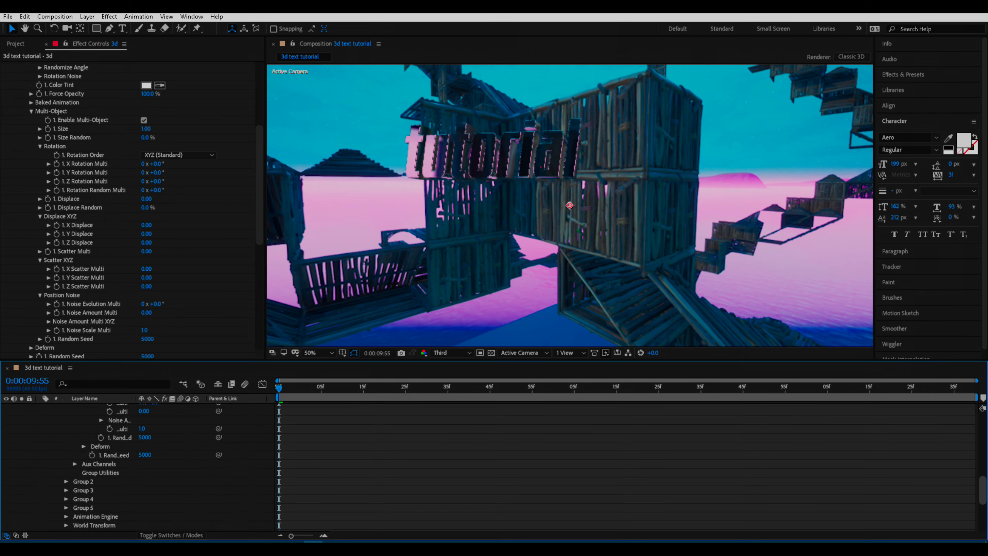
{"action": "scroll", "coordinate": [505, 467], "scroll_direction": "down", "scroll_amount": 3}
{"action": "scroll", "coordinate": [505, 467], "scroll_direction": "up", "scroll_amount": 3}
{"action": "scroll", "coordinate": [506, 467], "scroll_direction": "down", "scroll_amount": 7}
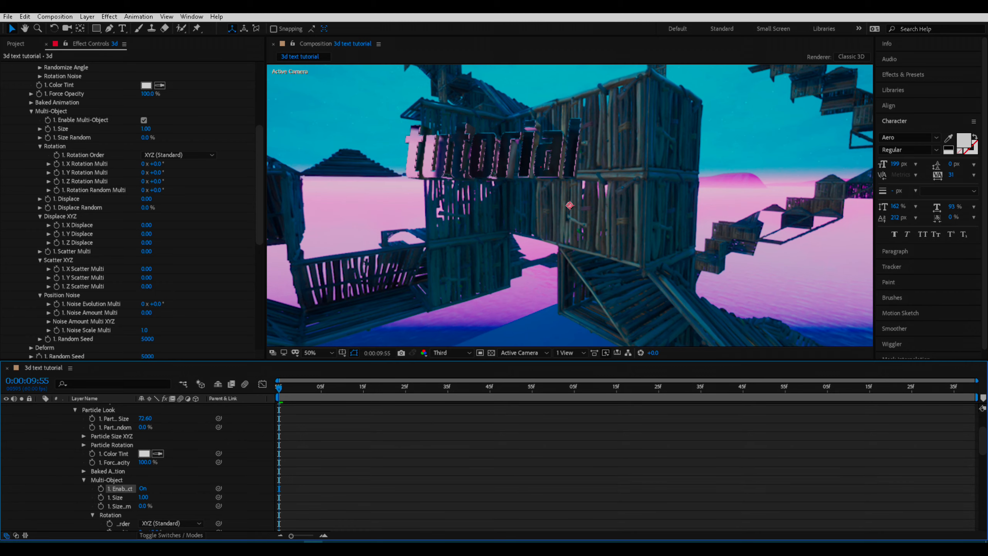
Step: Start keyframing Group 1's Rotation Random Multi at 0:00:09:55 with a value of 42°
{"action": "left_click_drag", "start_coordinate": [266, 225], "coordinate": [278, 225]}
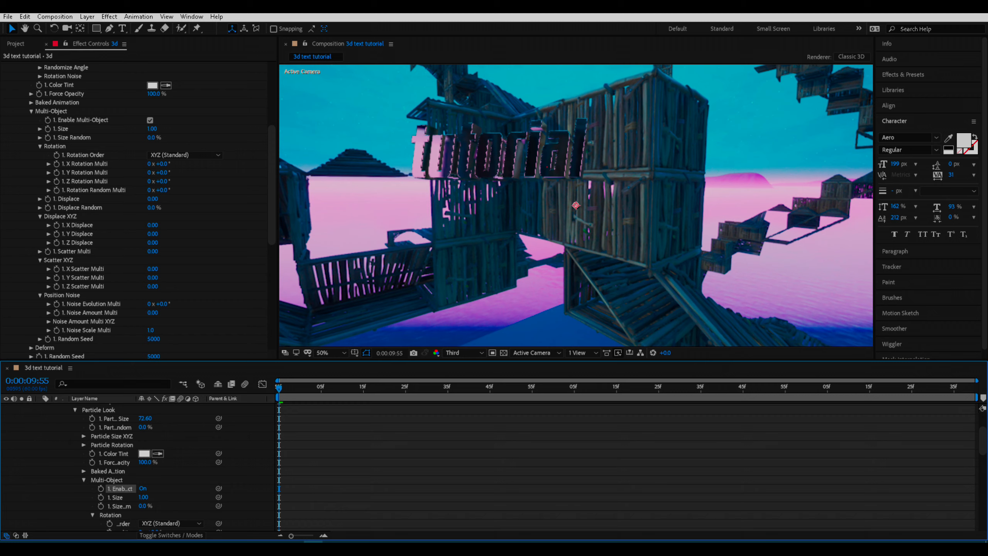
{"action": "left_click", "coordinate": [56, 190]}
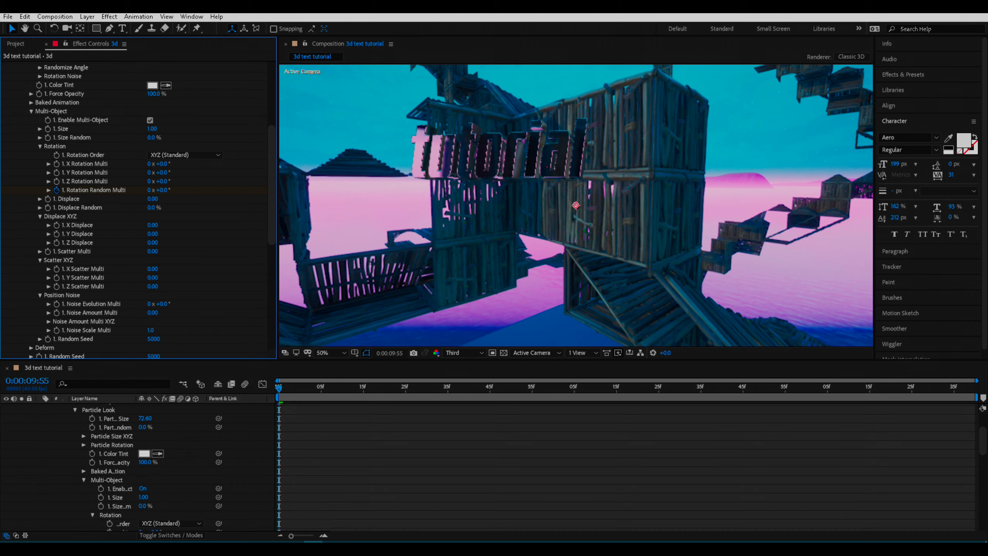
{"action": "scroll", "coordinate": [183, 467], "scroll_direction": "down", "scroll_amount": 10}
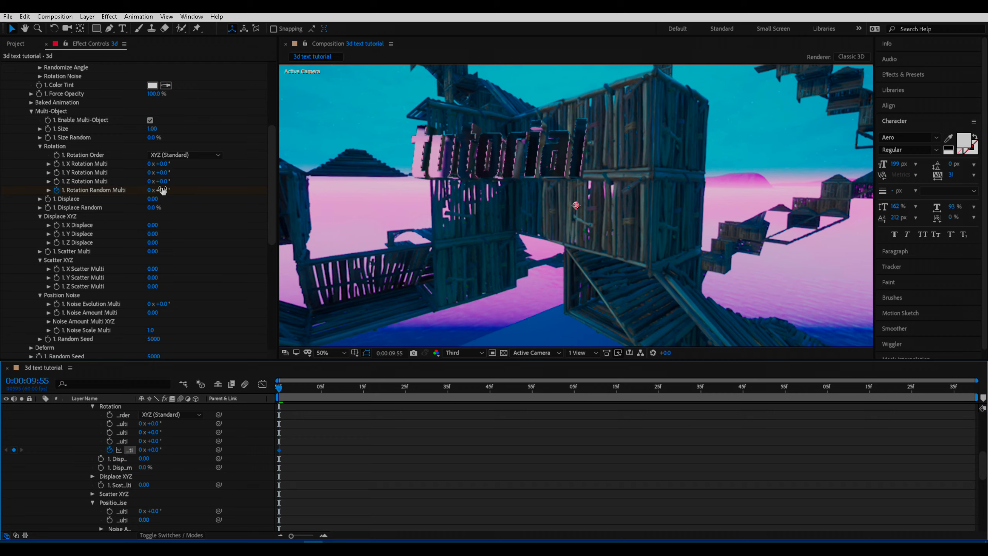
{"action": "left_click_drag", "start_coordinate": [162, 194], "coordinate": [180, 191]}
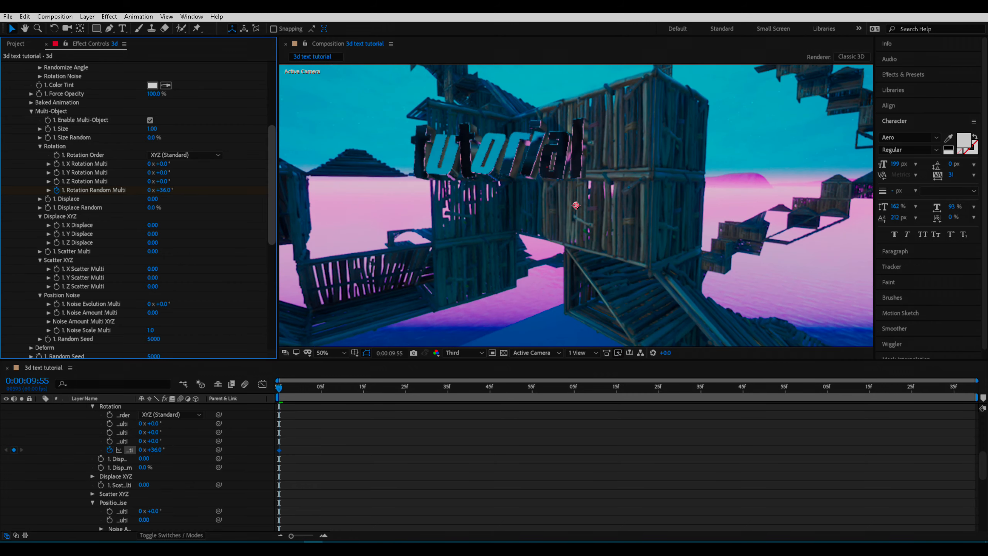
{"action": "left_click_drag", "start_coordinate": [166, 191], "coordinate": [166, 195]}
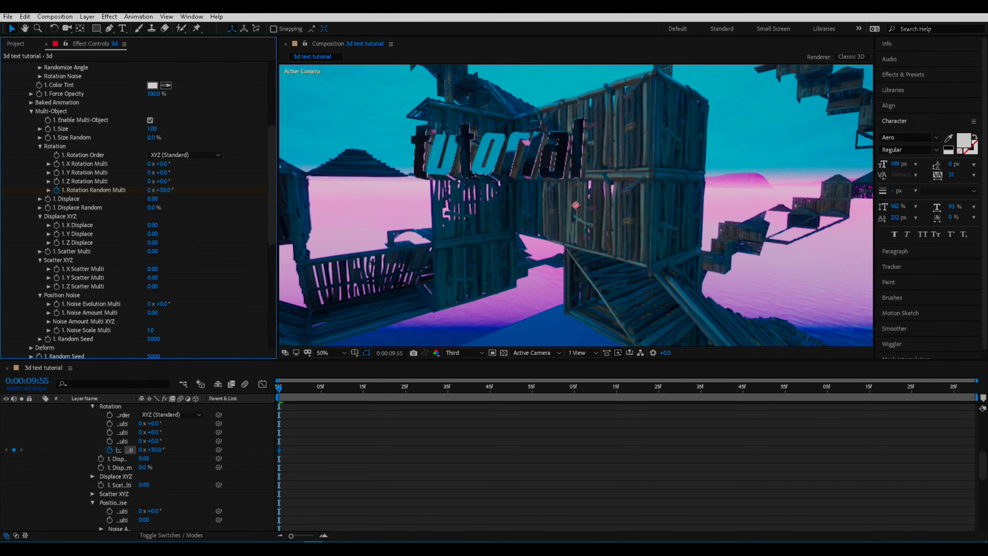
Step: Add a second Rotation Random Multi keyframe at 0:00:10:58 with a value of 0°
{"action": "key", "text": "space"}
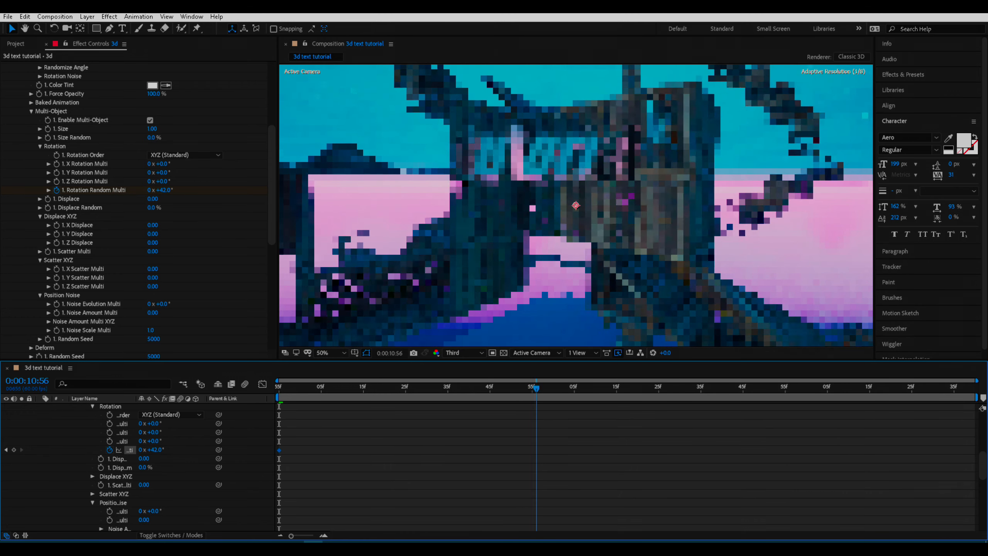
{"action": "key", "text": "space"}
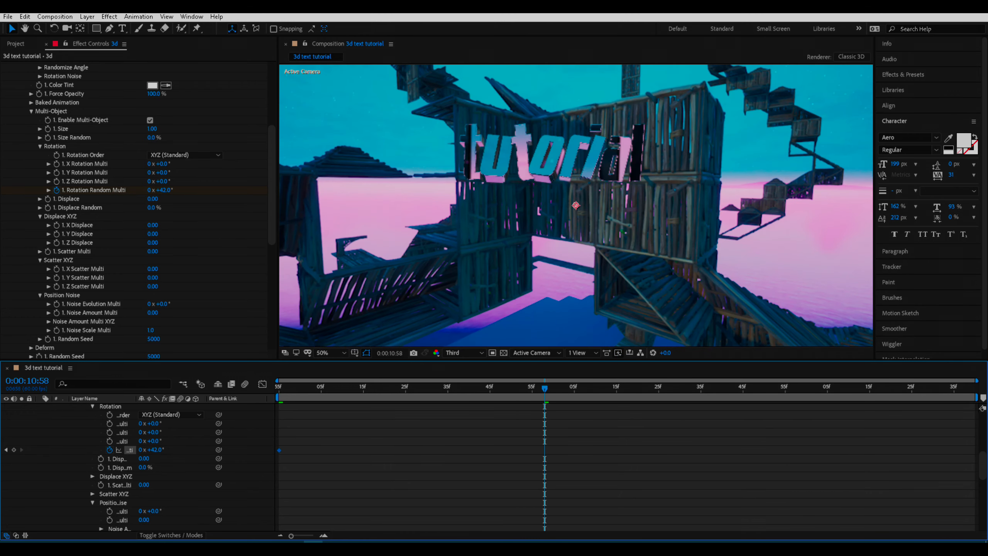
{"action": "left_click", "coordinate": [166, 191]}
{"action": "key", "text": "BackSpace"}
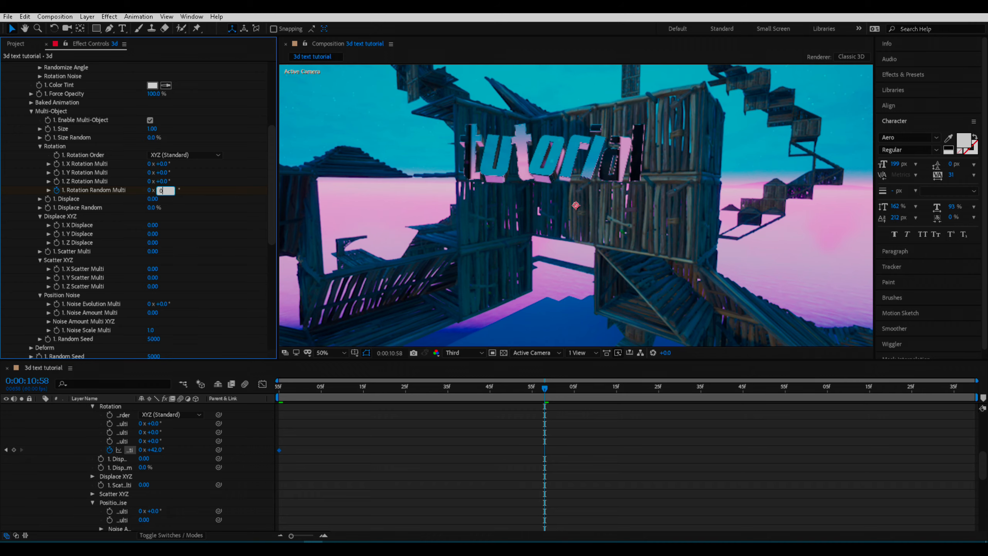
{"action": "type", "text": "0"}
{"action": "key", "text": "Return"}
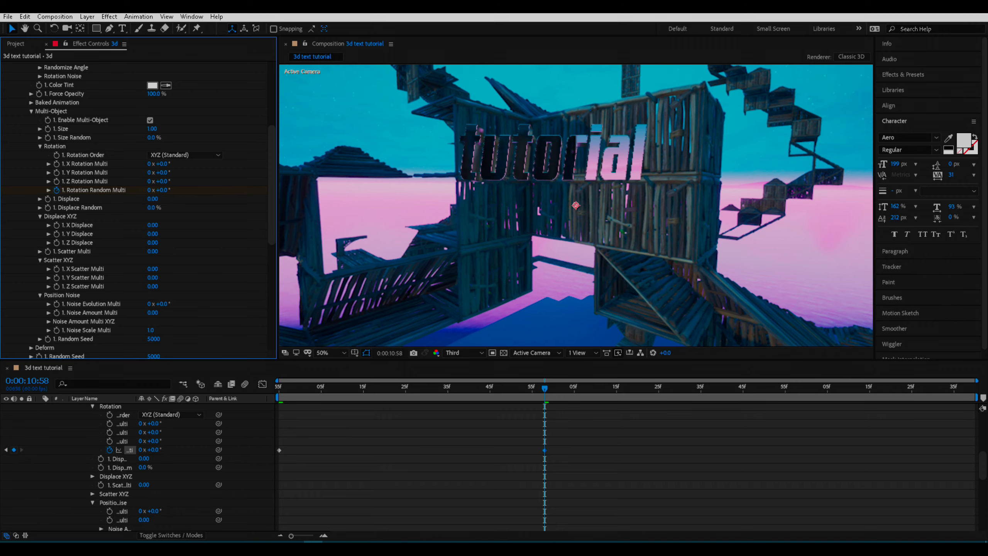
Step: Preview the random letter rotation animation from 0:00:09:55 with the whole frame in view
{"action": "left_click_drag", "start_coordinate": [545, 388], "coordinate": [278, 388]}
{"action": "scroll", "coordinate": [575, 205], "scroll_direction": "down", "scroll_amount": 2}
{"action": "key", "text": "space"}
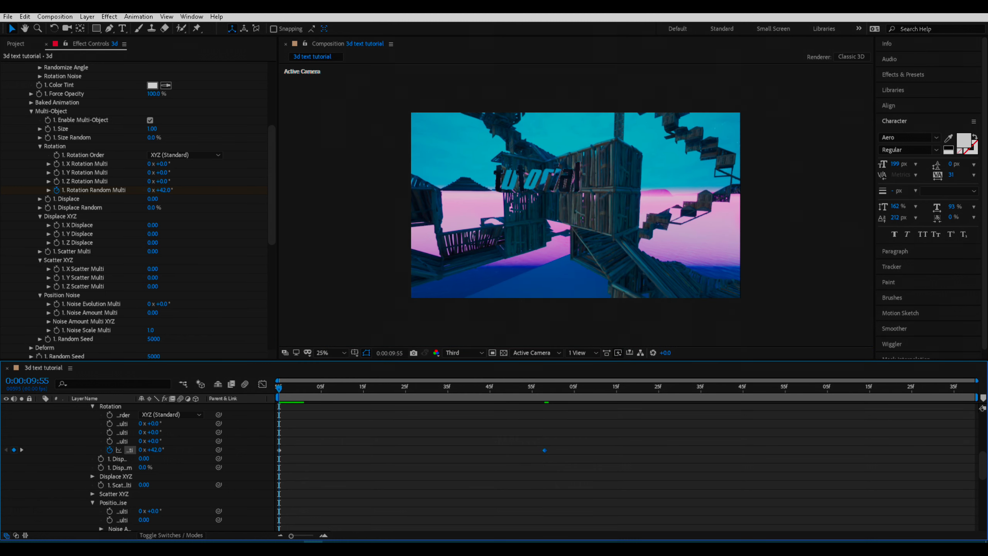
{"action": "key", "text": "space"}
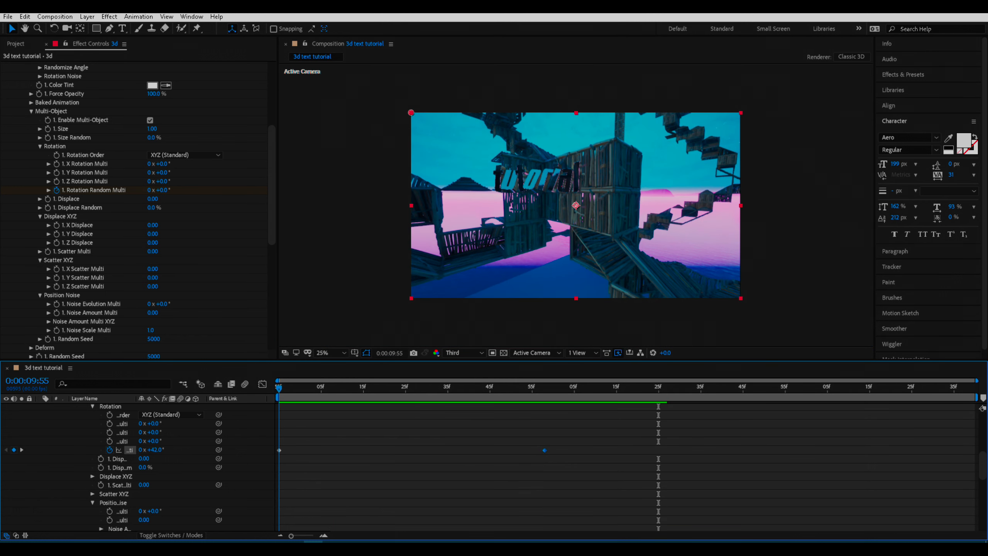
{"action": "key", "text": "space"}
{"action": "key", "text": "space"}
{"action": "key", "text": "space"}
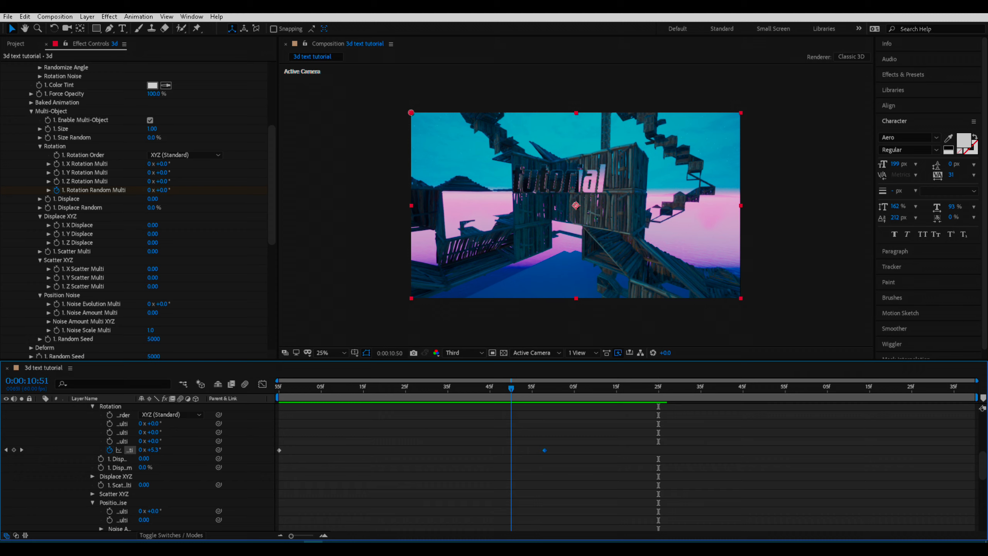
{"action": "key", "text": "space"}
{"action": "key", "text": "space"}
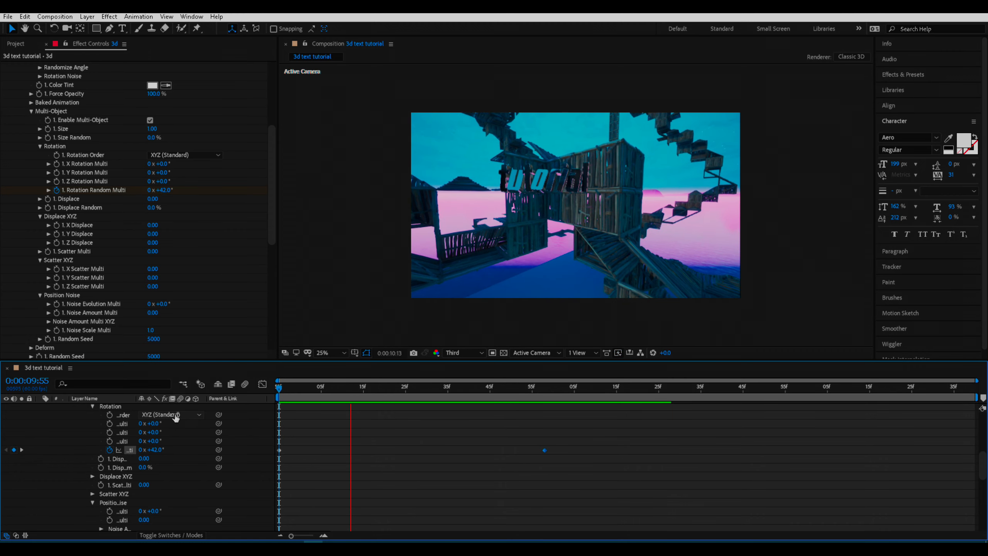
{"action": "key", "text": "space"}
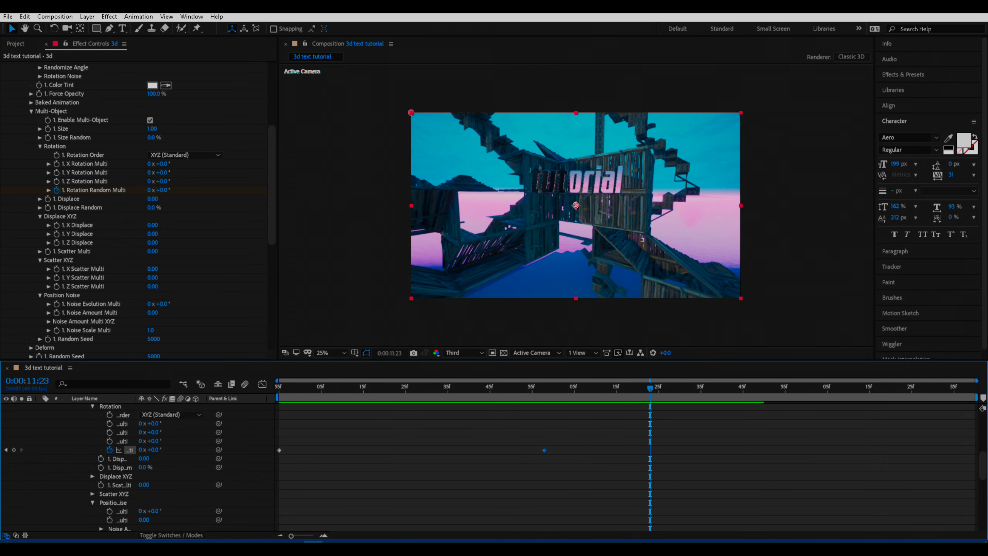
Step: Extend the rotation animation by moving its ending keyframe to about 0:00:11:08, and return to 0:00:09:55
{"action": "left_click_drag", "start_coordinate": [650, 388], "coordinate": [482, 388]}
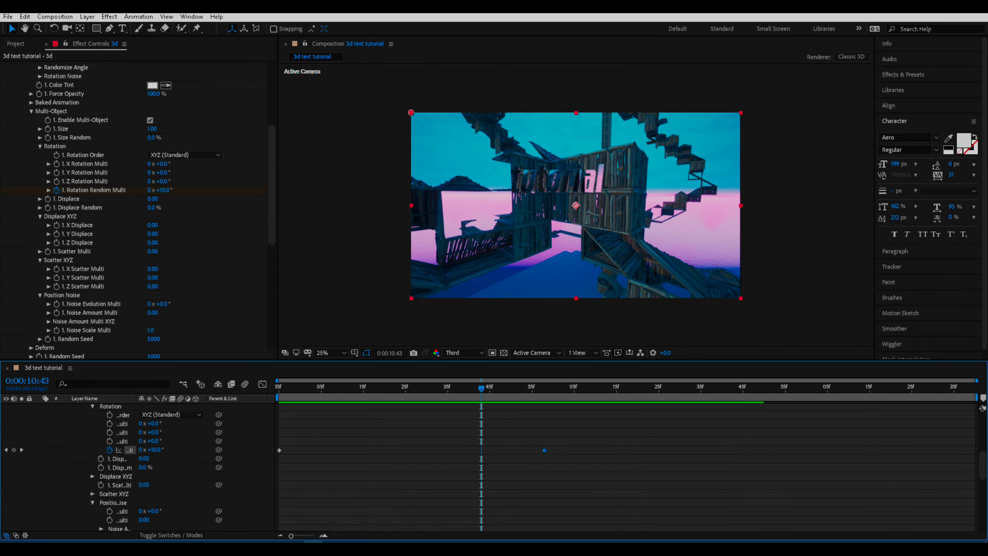
{"action": "left_click_drag", "start_coordinate": [545, 450], "coordinate": [587, 450]}
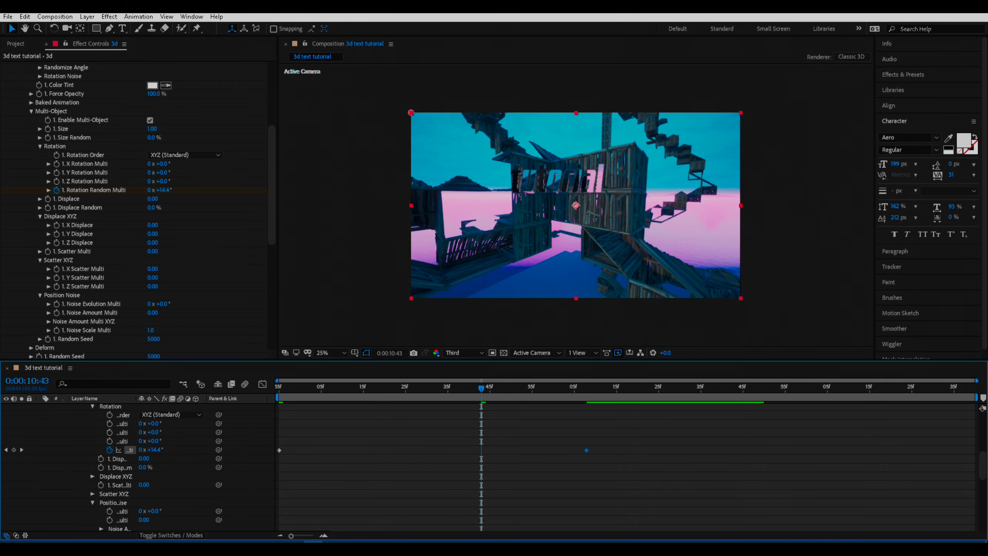
{"action": "key", "text": "j"}
{"action": "mouse_move", "coordinate": [279, 388]}
{"action": "left_mouse_down"}
{"action": "mouse_move", "coordinate": [591, 387]}
{"action": "mouse_move", "coordinate": [279, 388]}
{"action": "left_mouse_up"}
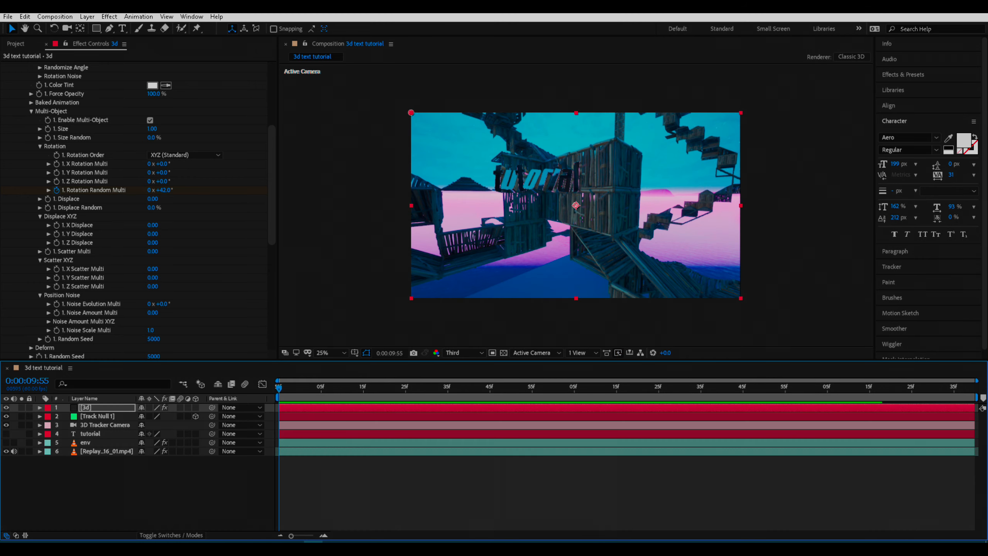
Step: Send the 3d text tutorial composition to the Adobe Media Encoder queue and open its output file setting
{"action": "scroll", "coordinate": [136, 206], "scroll_direction": "up", "scroll_amount": 5}
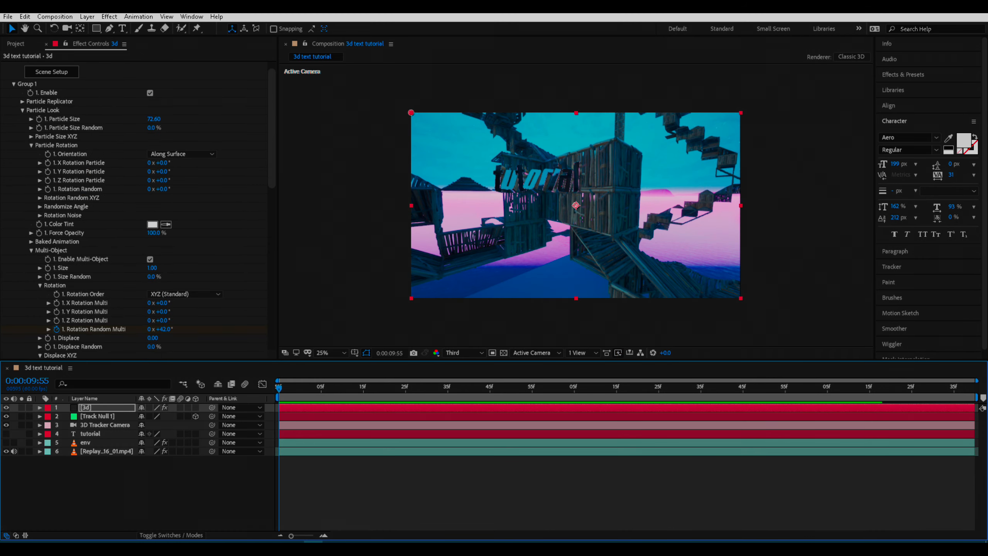
{"action": "key", "text": "alt+c"}
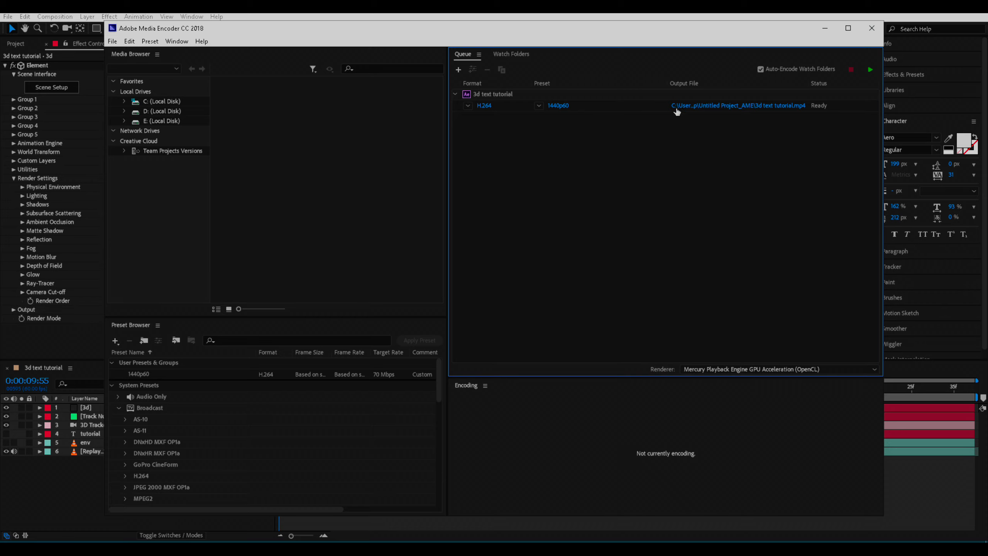
{"action": "left_click", "coordinate": [696, 110]}
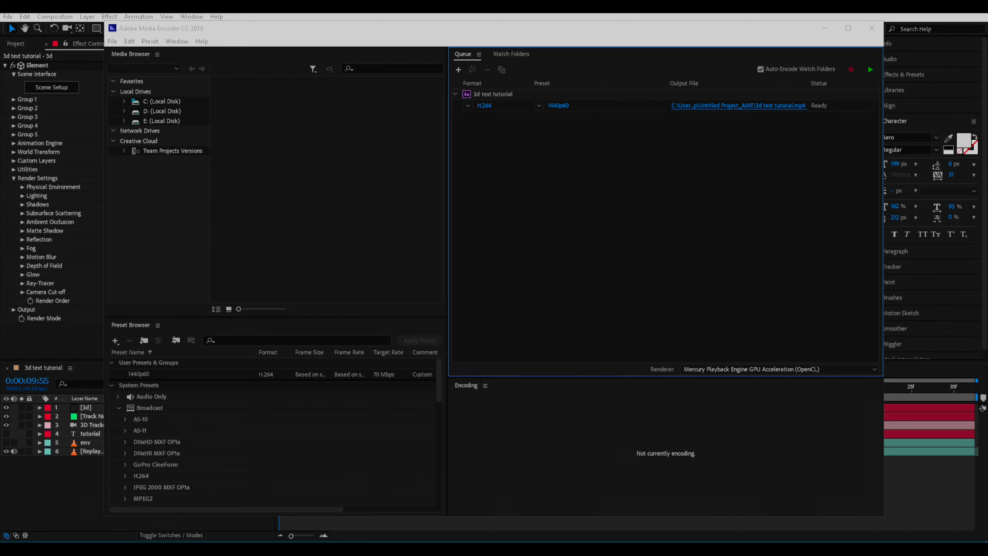